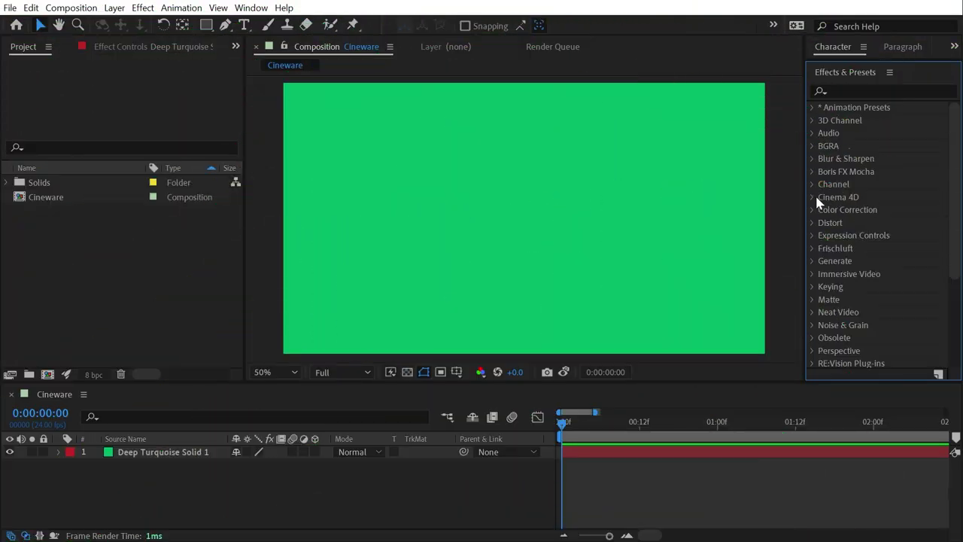
- Drag the Cinema 4D > Cineware effect onto the Deep Turquoise Solid 1 layer in the viewer
click(813, 197)
click(864, 210)
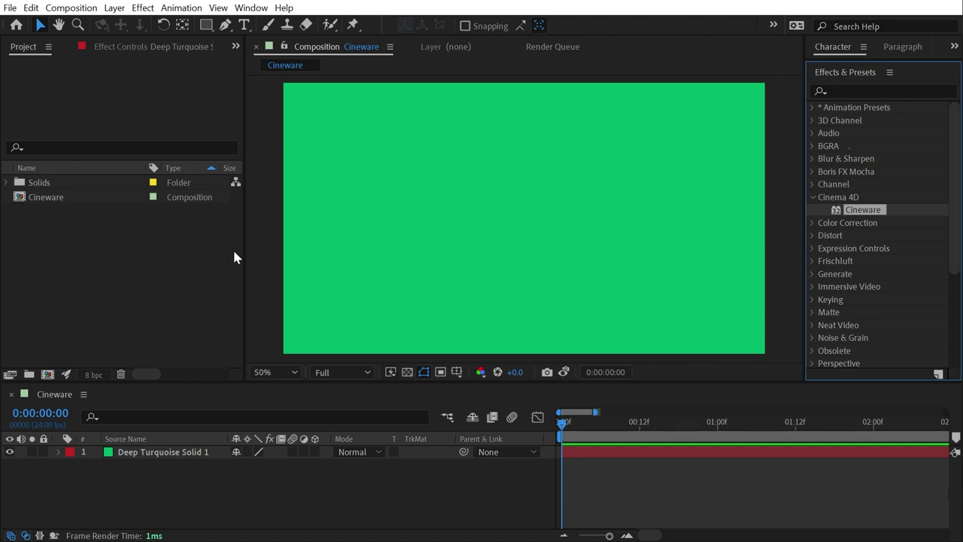
drag(879, 211, 608, 238)
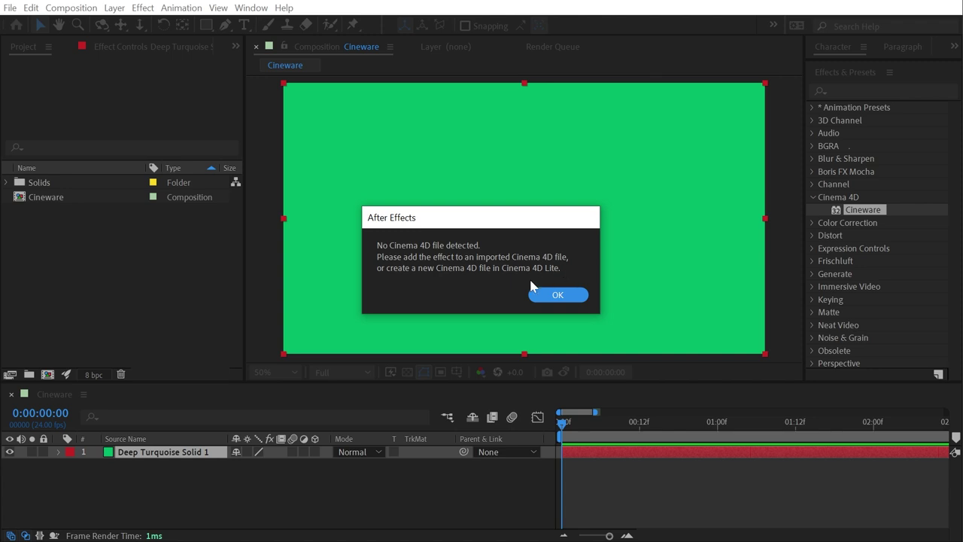
- Dismiss the missing-file warning, undo Cineware, and look over File > New without creating anything
click(558, 295)
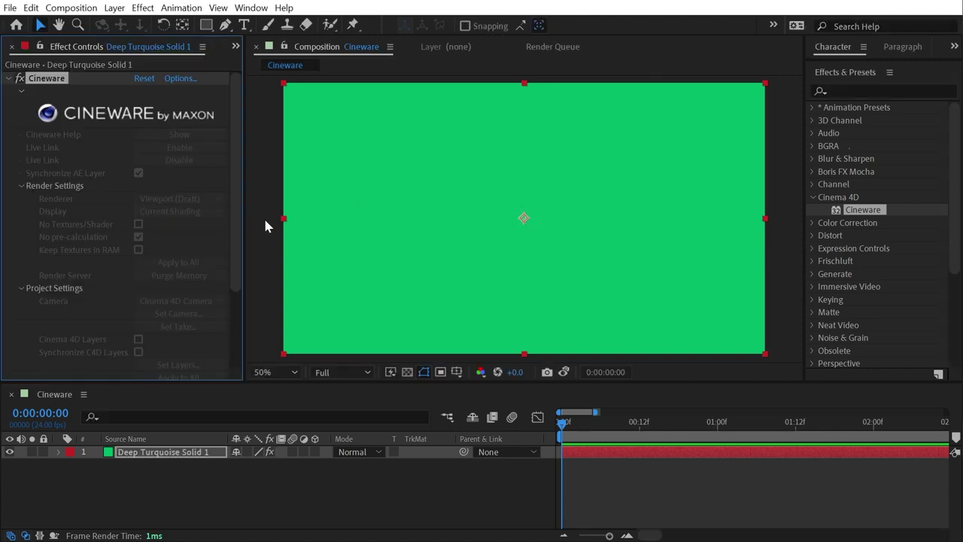
key(ctrl+shift+a)
click(11, 8)
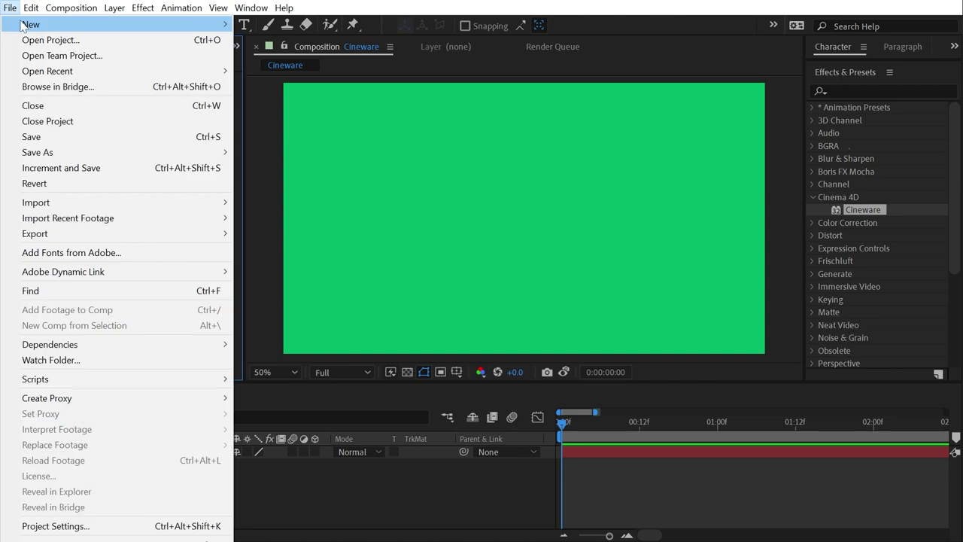
mouse_move(111, 24)
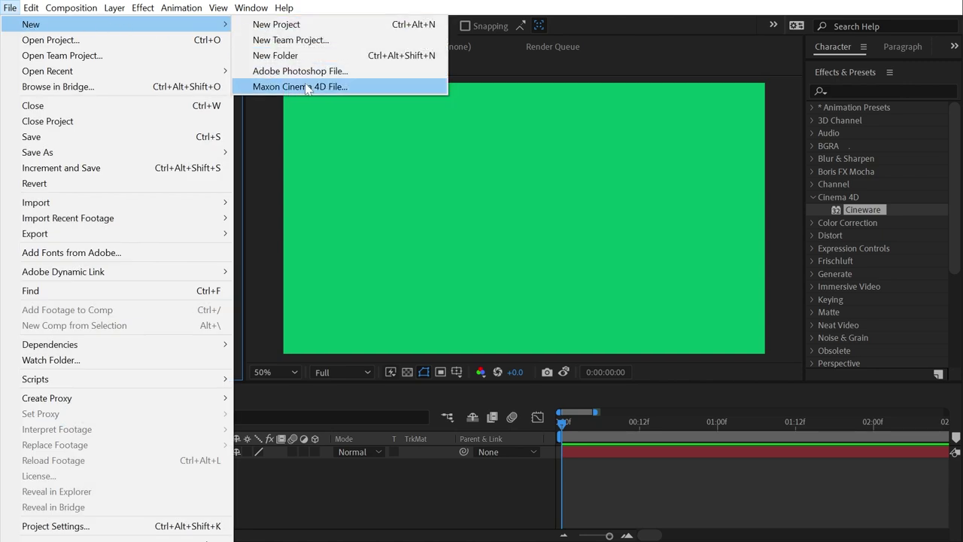
click(432, 235)
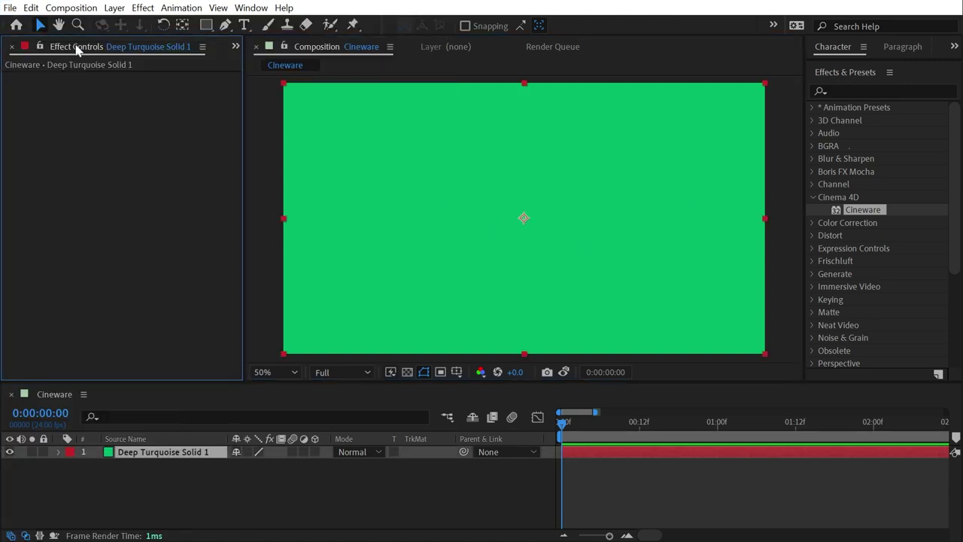
- Bring the Project panel's Solids folder and Cineware comp into view, then dismiss the File menu
key(ctrl+0)
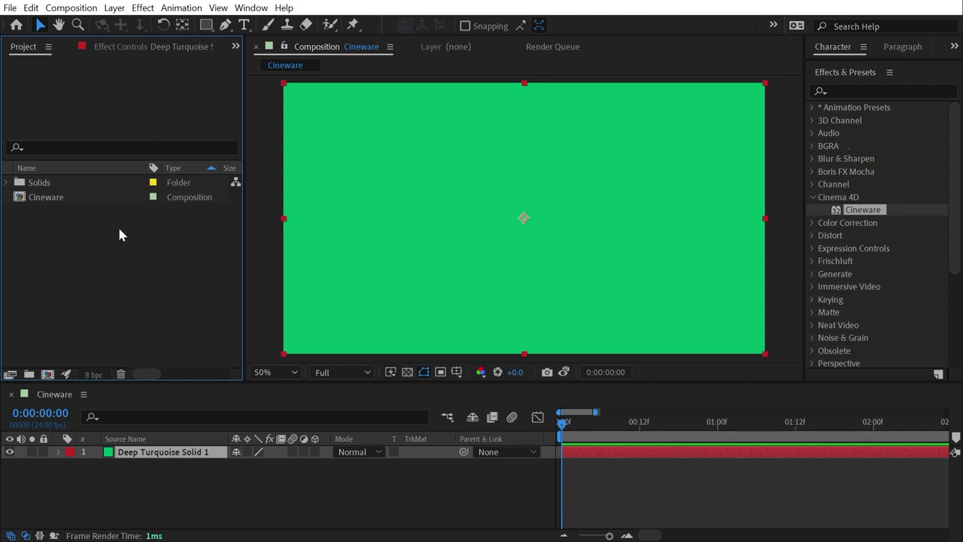
click(11, 8)
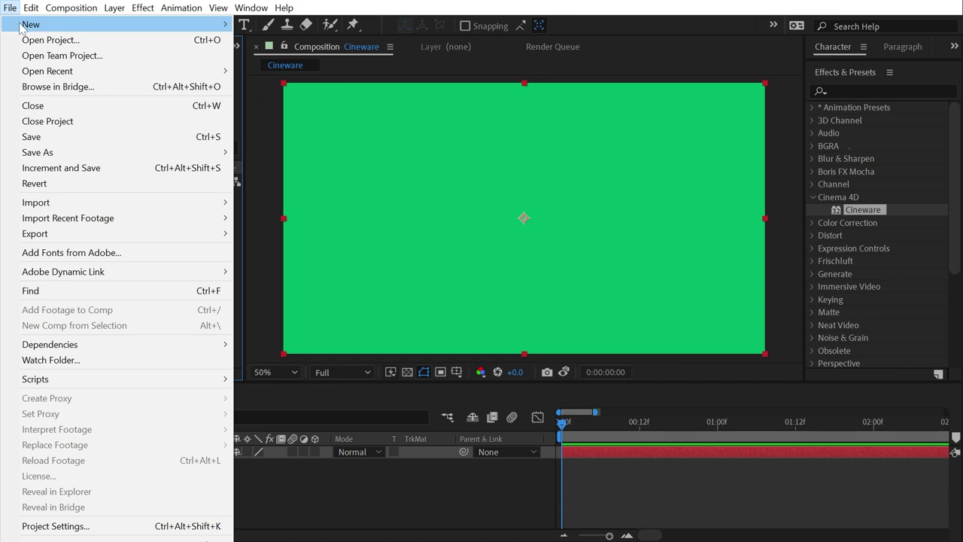
mouse_move(23, 24)
key(Escape)
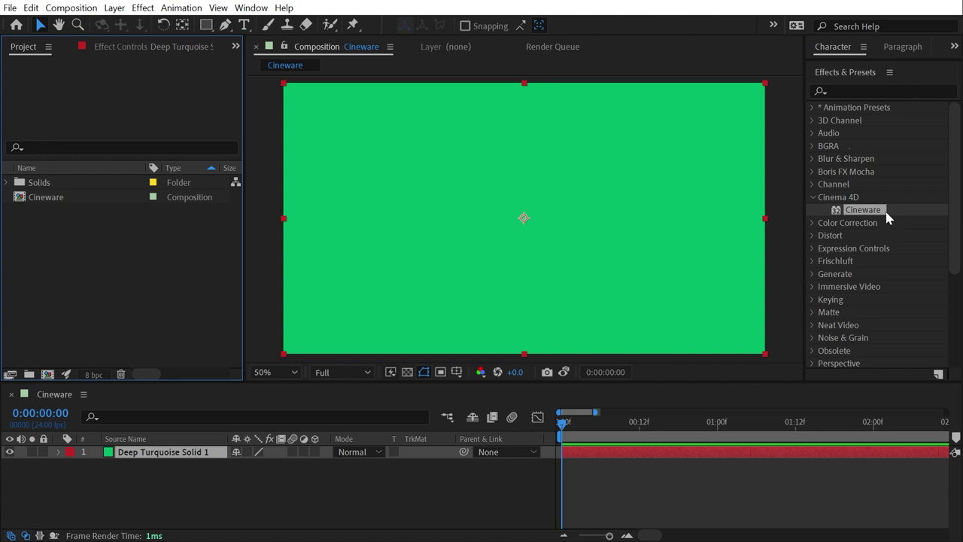
- Import LegoHeart_Physical.c4d, make a new comp from it, and scrub the heart animation
double_click(72, 232)
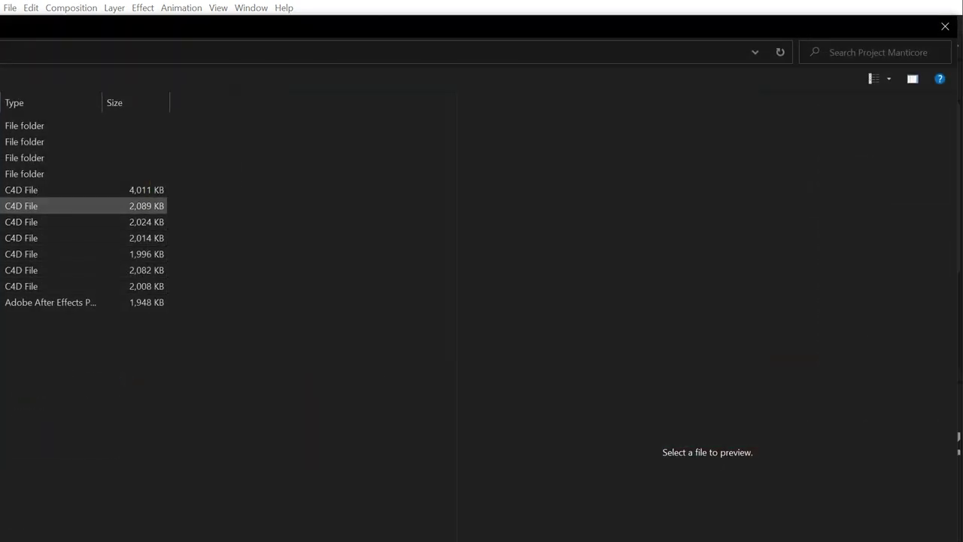
double_click(75, 222)
drag(51, 378, 49, 375)
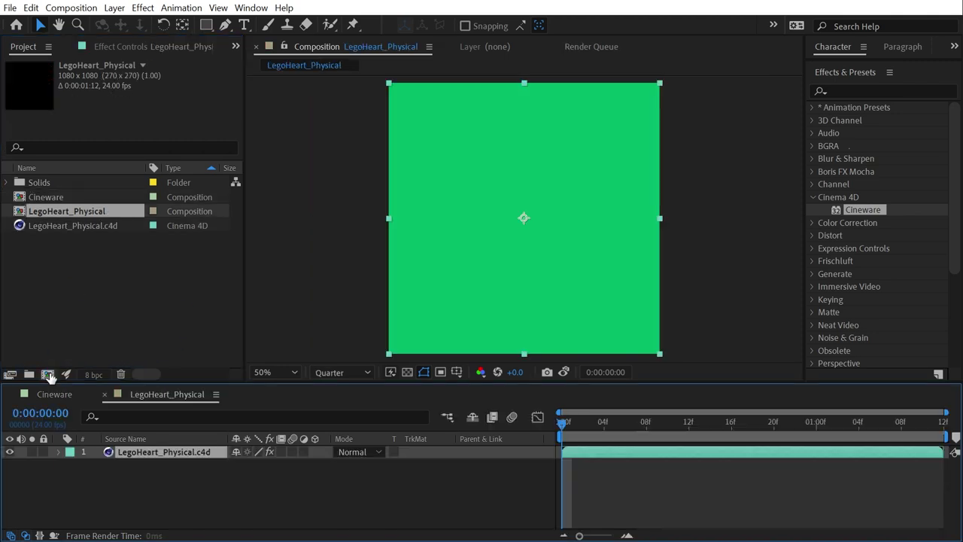
click(113, 46)
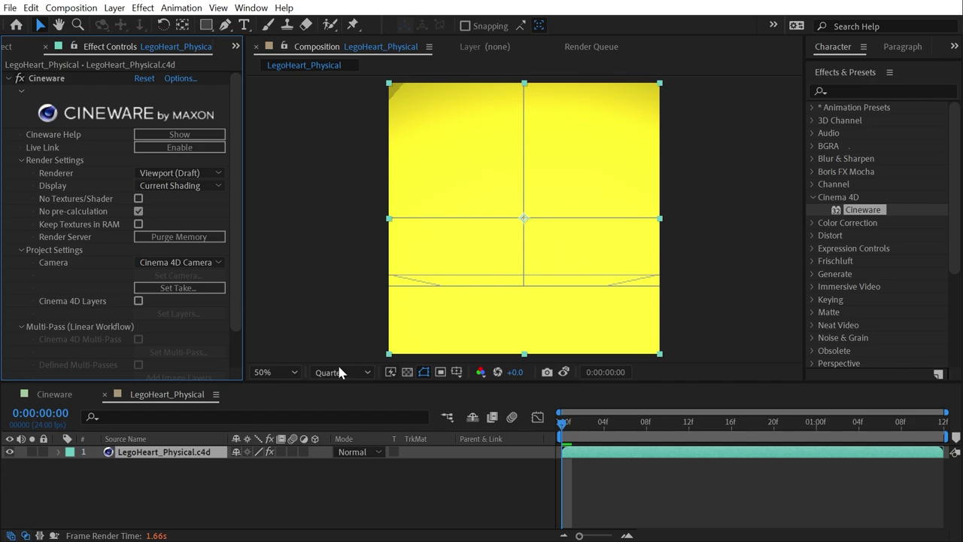
drag(563, 433, 732, 448)
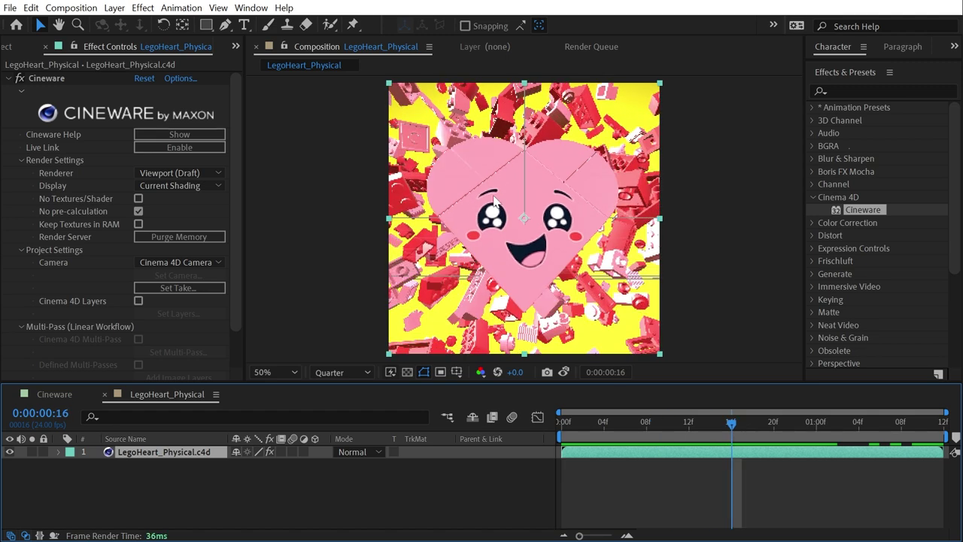
- Delete and reapply Cineware on the .c4d layer, rendering it with Viewport (Draft)
click(44, 78)
key(Delete)
drag(720, 434, 708, 454)
double_click(863, 210)
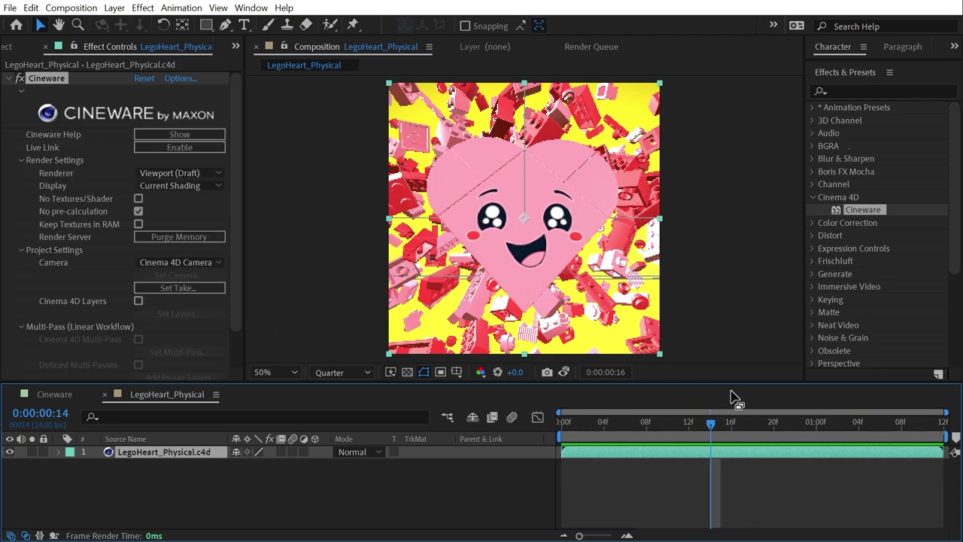
drag(678, 433, 626, 433)
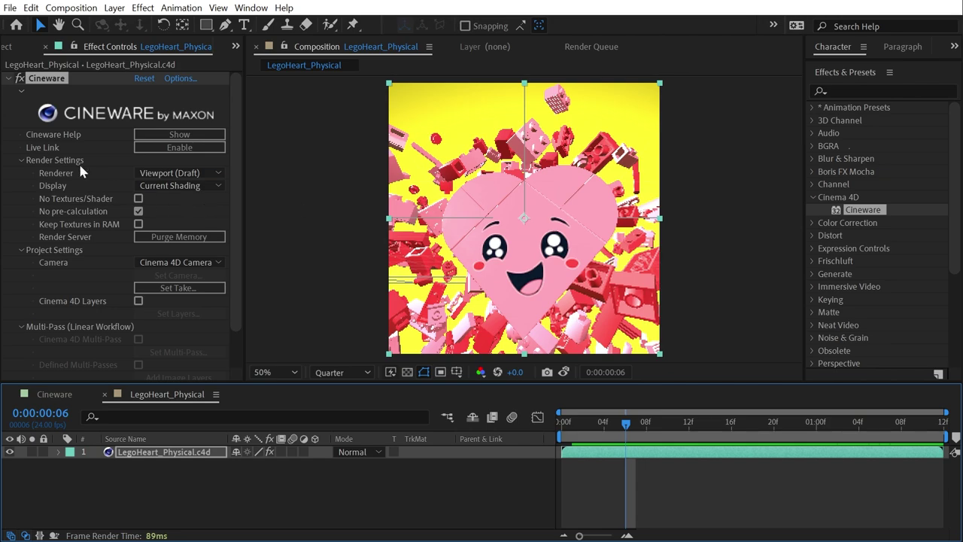
click(19, 90)
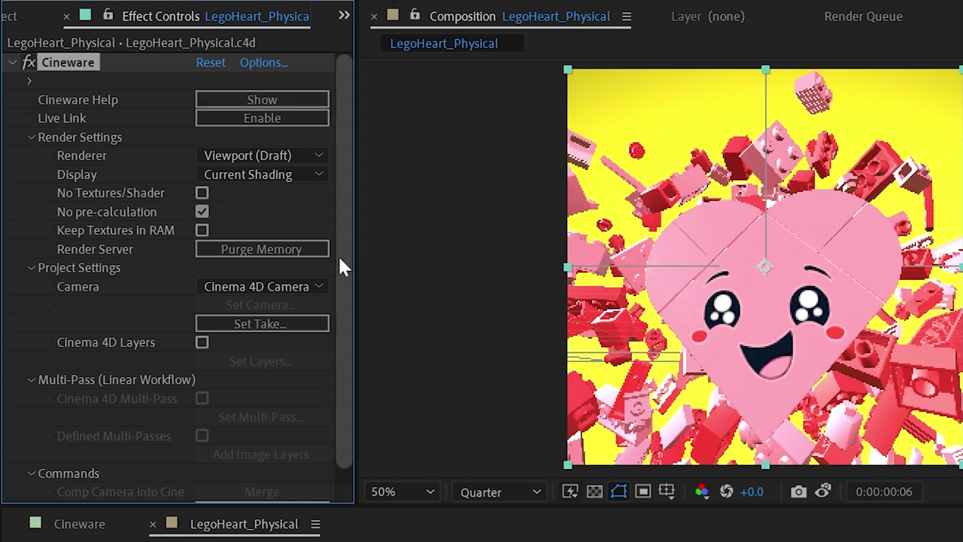
click(264, 63)
drag(419, 153, 420, 101)
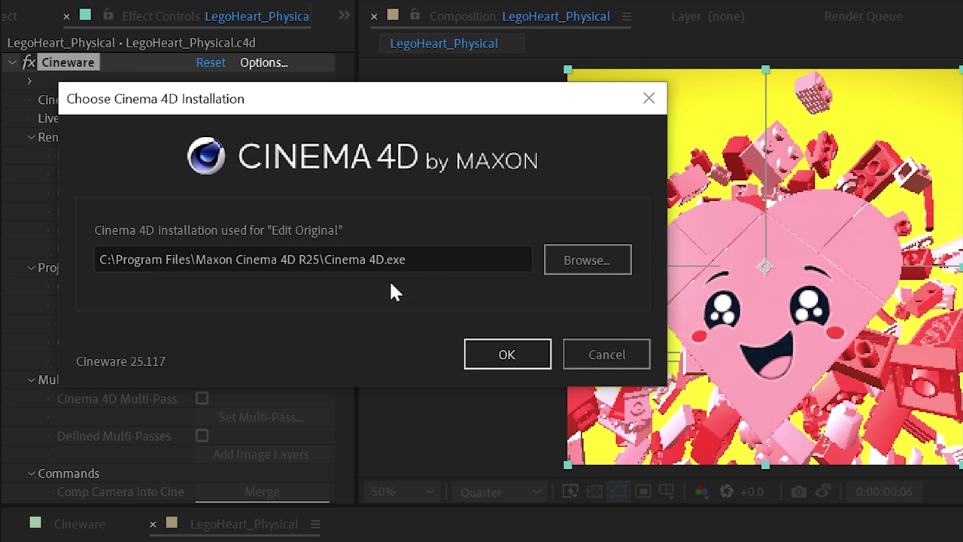
click(595, 355)
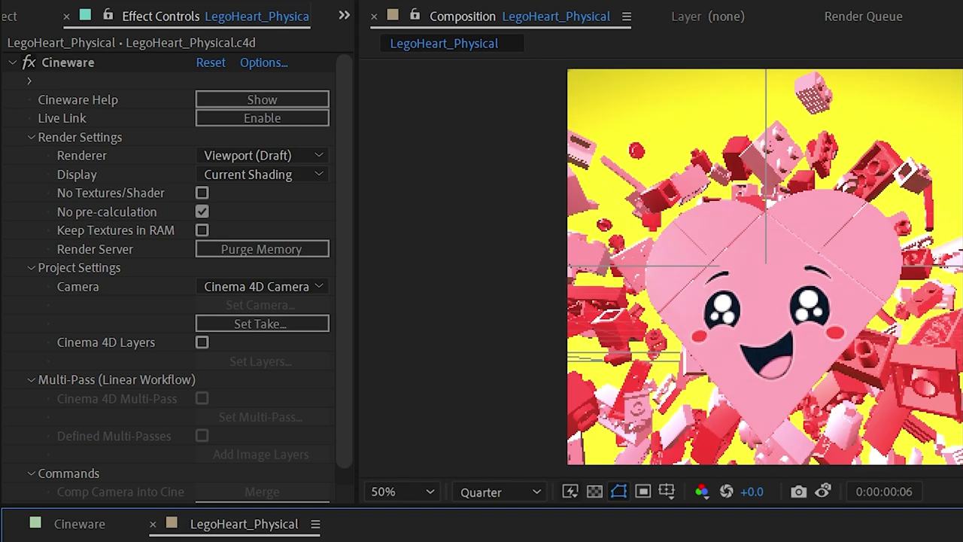
key(Page_Up)
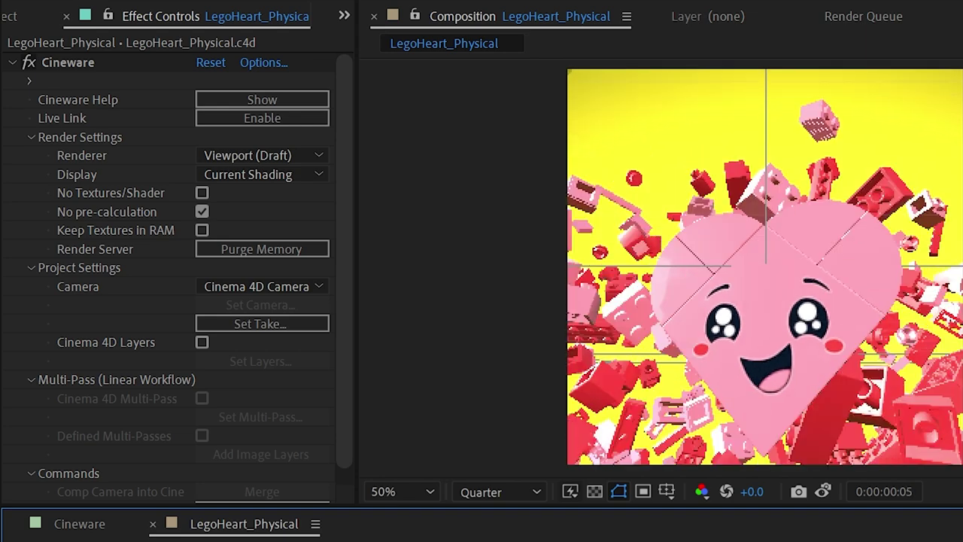
- Enable Cineware Live Link and scrub Cinema 4D's timeline so the comp time follows it
click(239, 124)
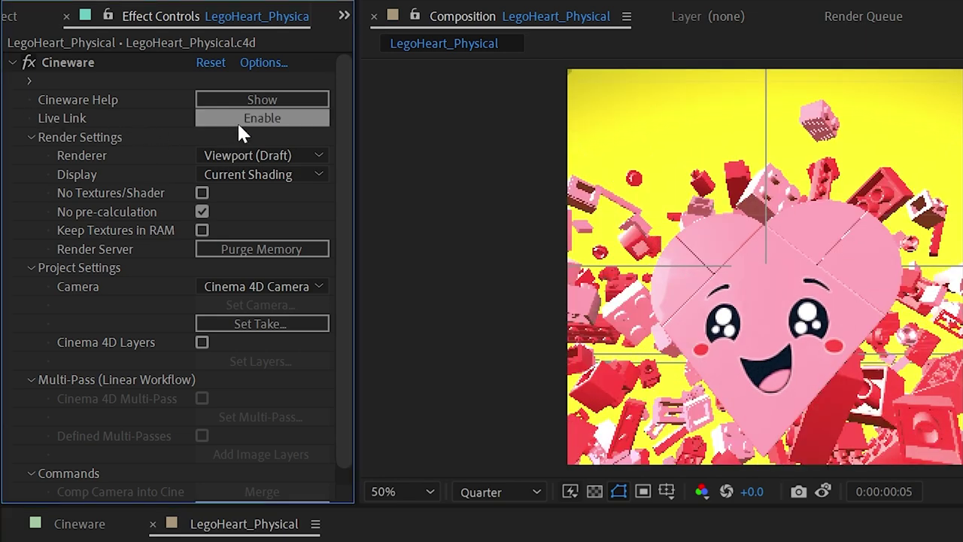
key(alt+Tab)
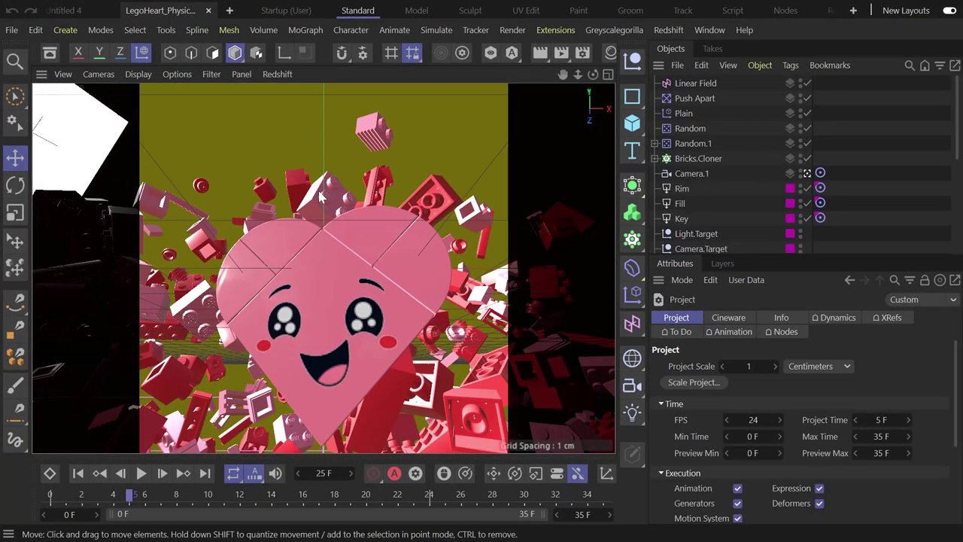
drag(145, 497, 335, 516)
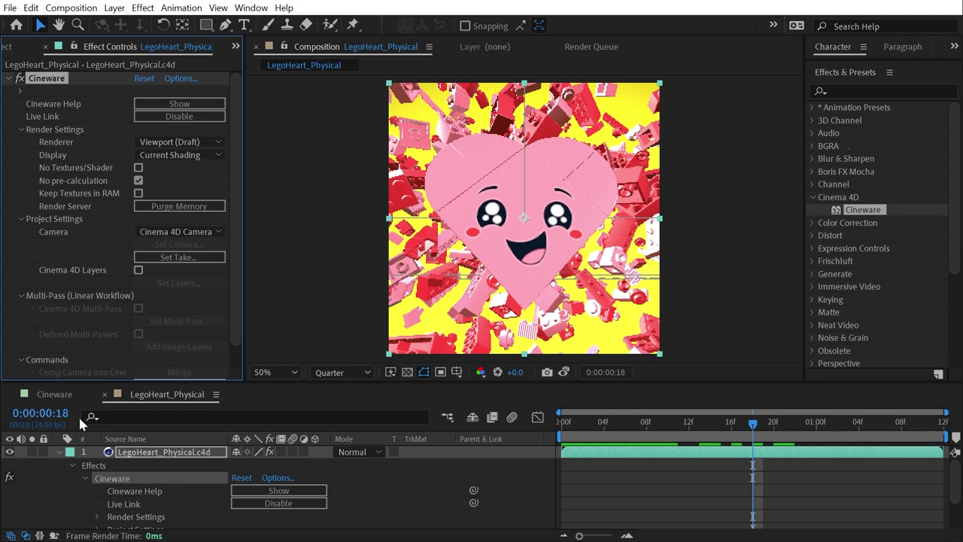
drag(750, 426, 637, 428)
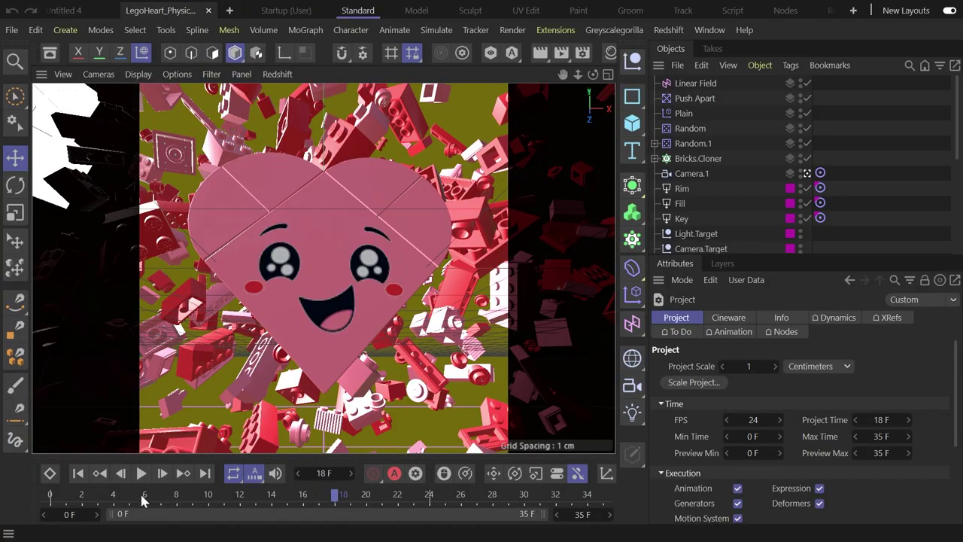
drag(140, 500, 206, 504)
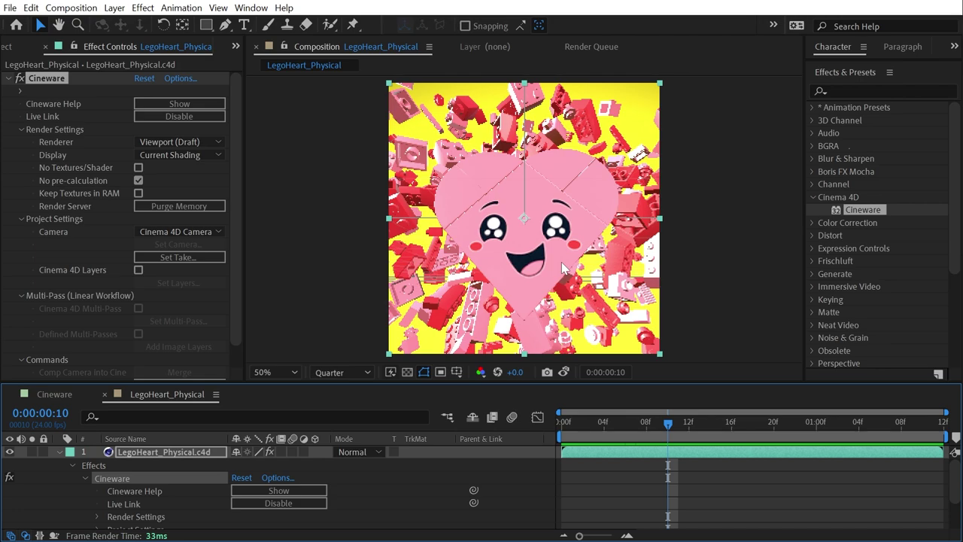
- Turn Live Link off, set the comp Resolution from Quarter to Full, and play the preview
click(172, 118)
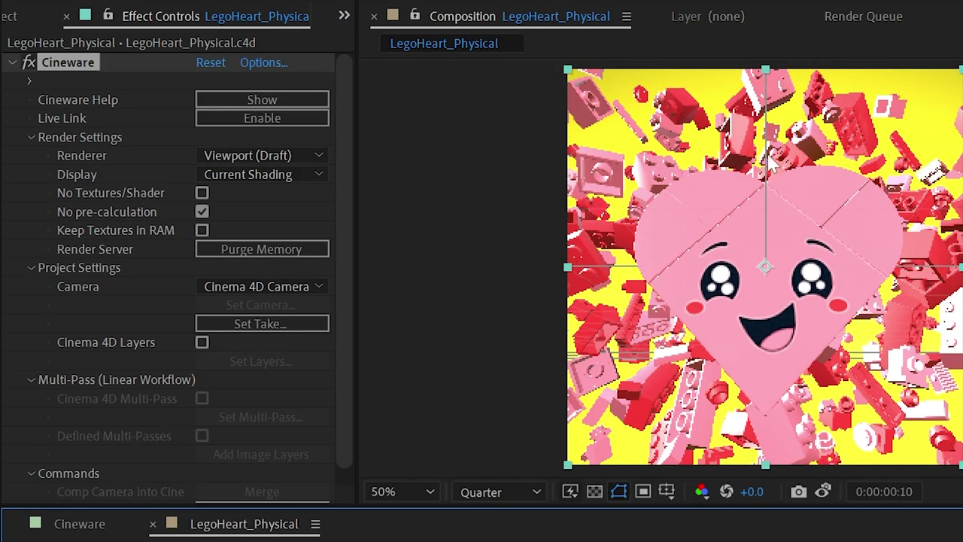
key(period)
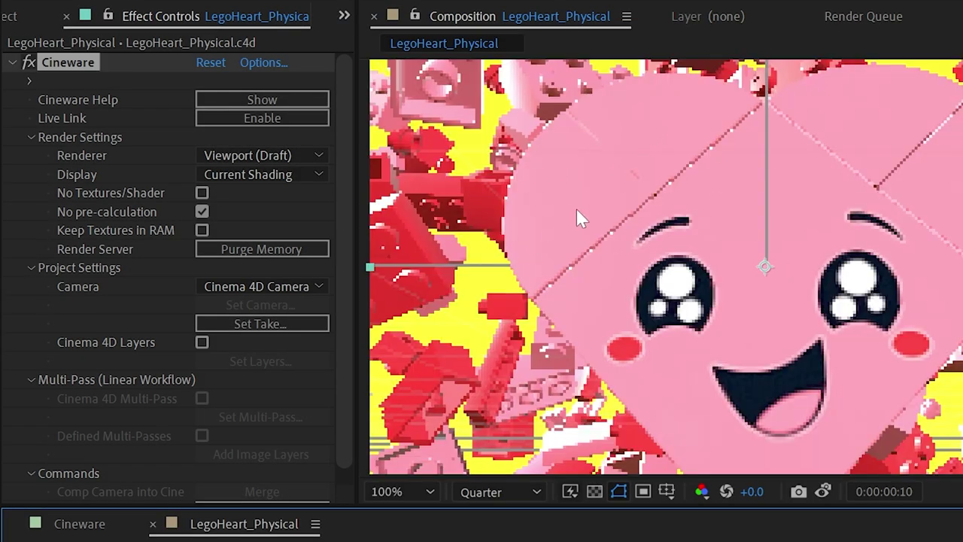
key(comma)
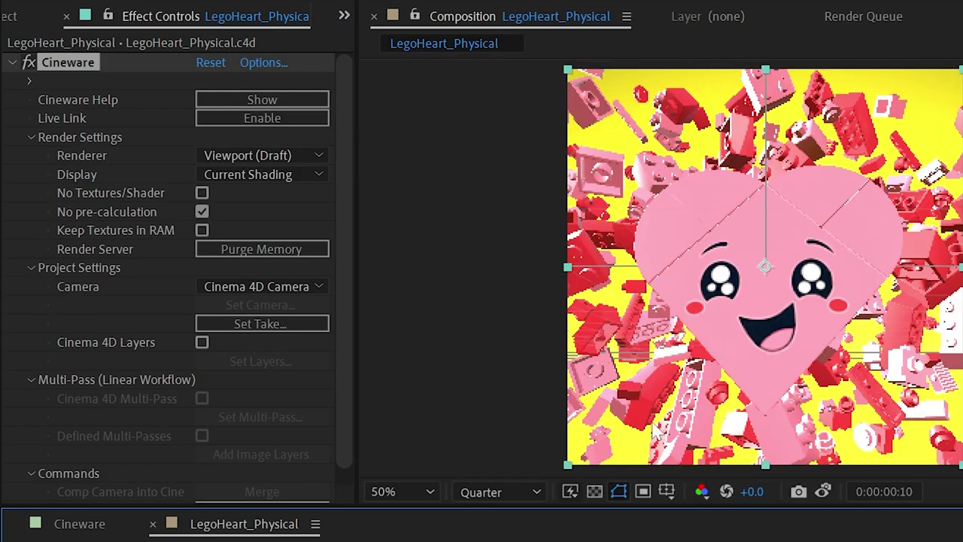
click(480, 492)
click(490, 538)
key(period)
key(space)
key(comma)
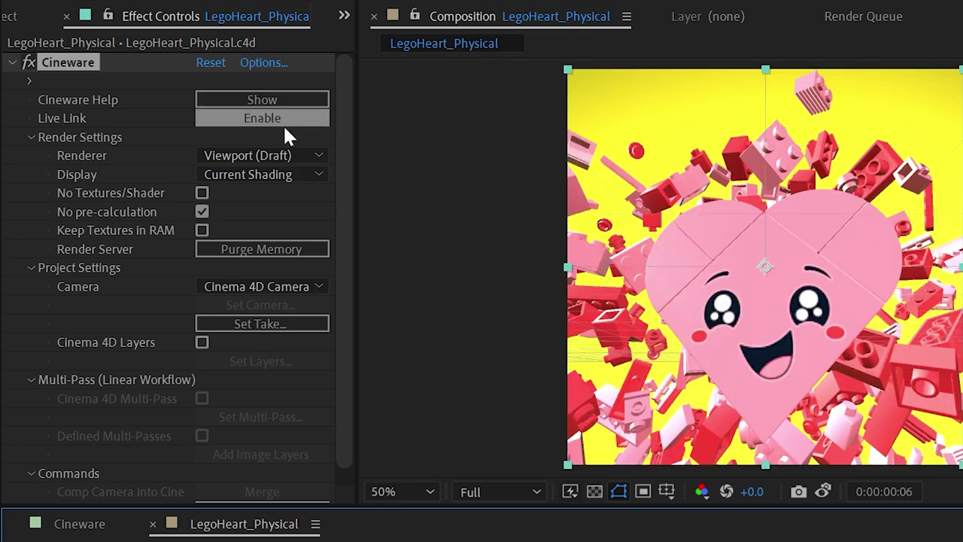
- Try the Viewport and Viewport (Draft) renderers, then settle on Current (Draft) for Cineware
click(234, 157)
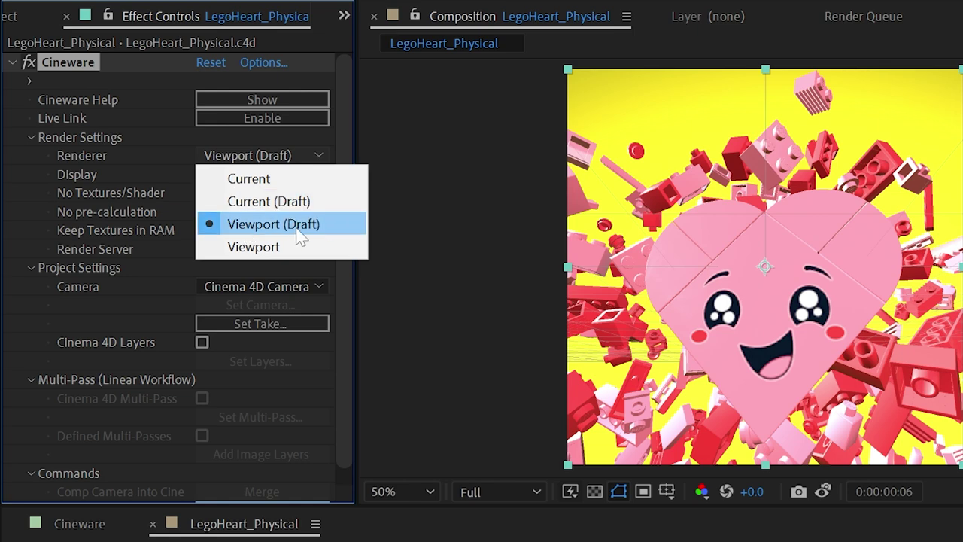
click(320, 249)
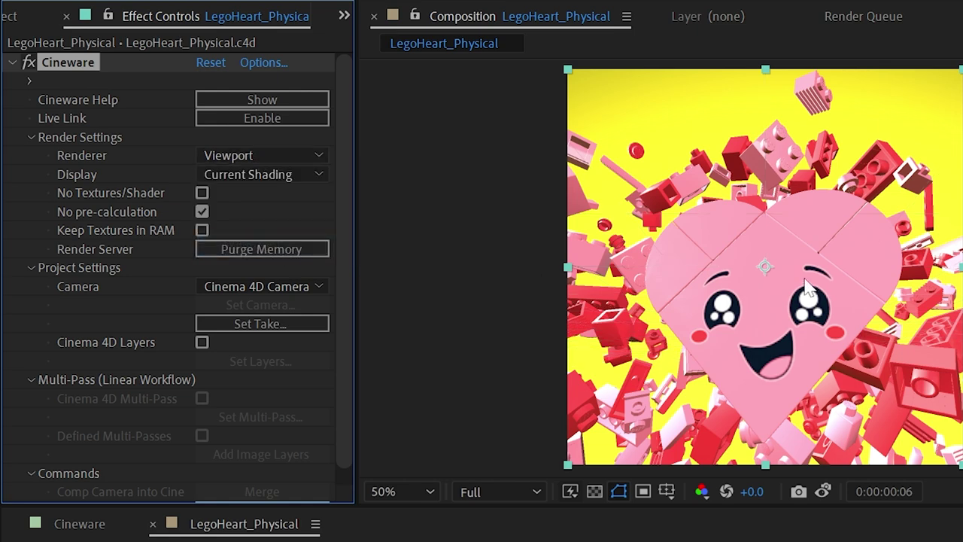
key(period)
click(255, 155)
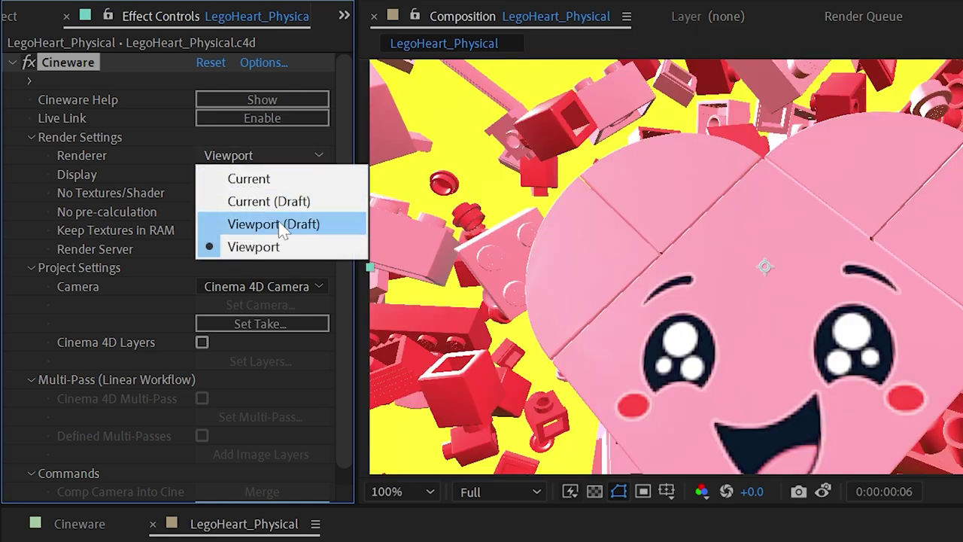
click(277, 219)
click(256, 155)
click(253, 243)
click(256, 155)
click(271, 202)
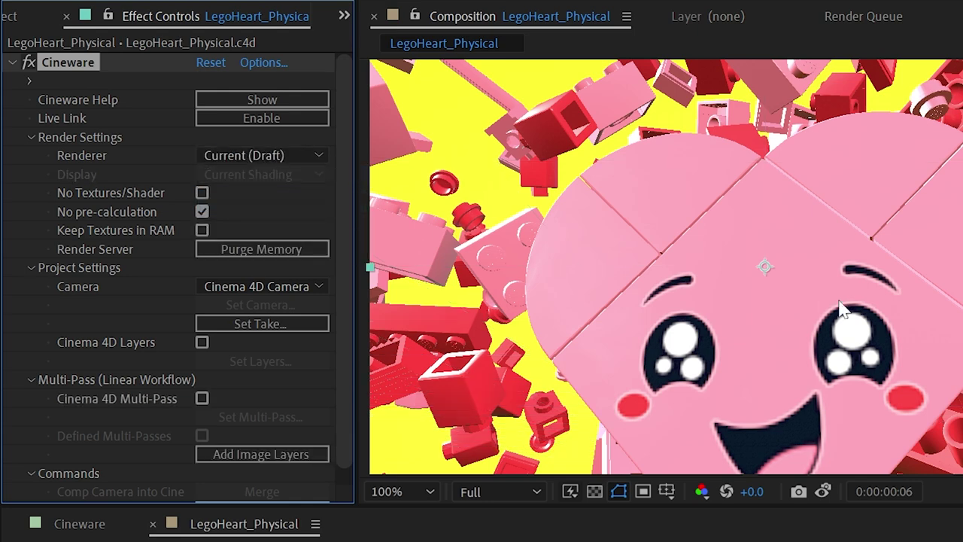
key(comma)
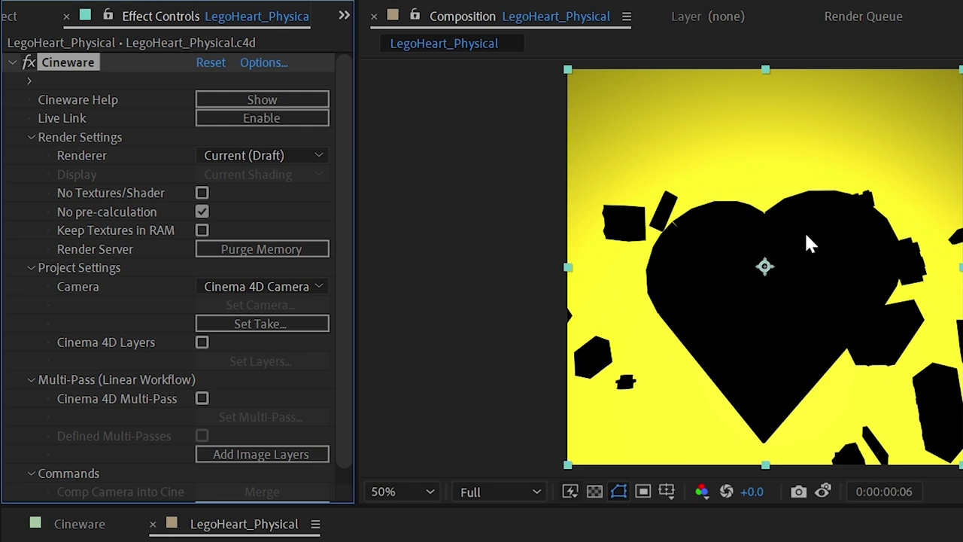
key(period)
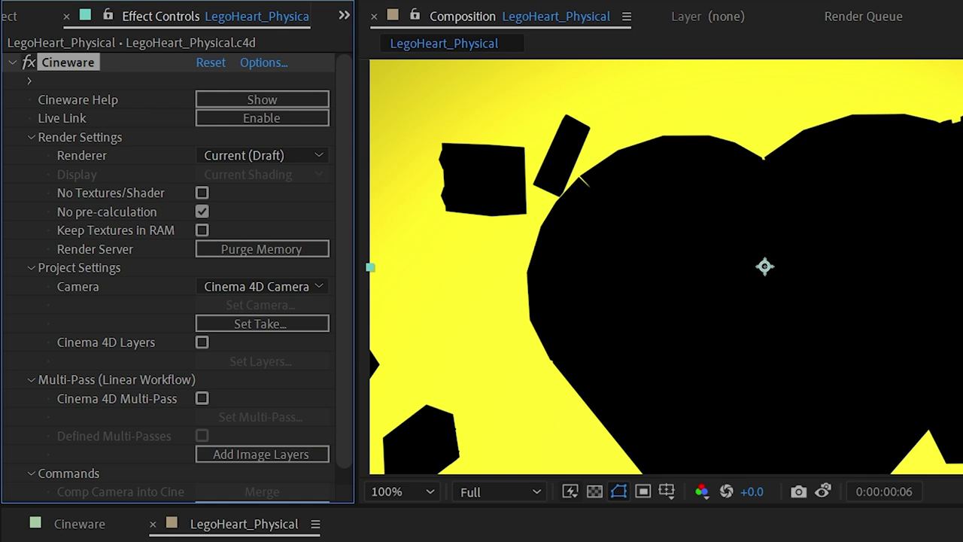
key(comma)
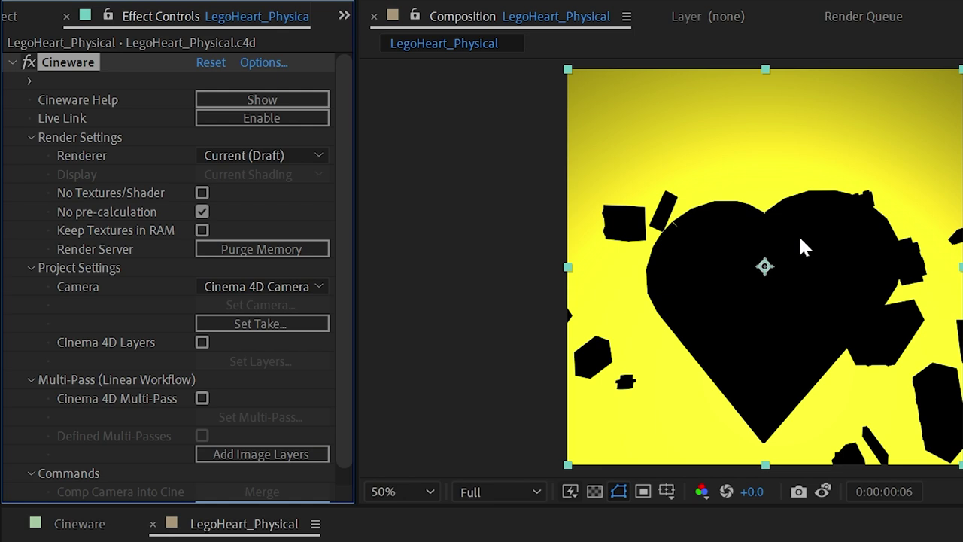
- Switch the Cineware renderer to Current and move the time back to frame 5
click(256, 155)
click(253, 179)
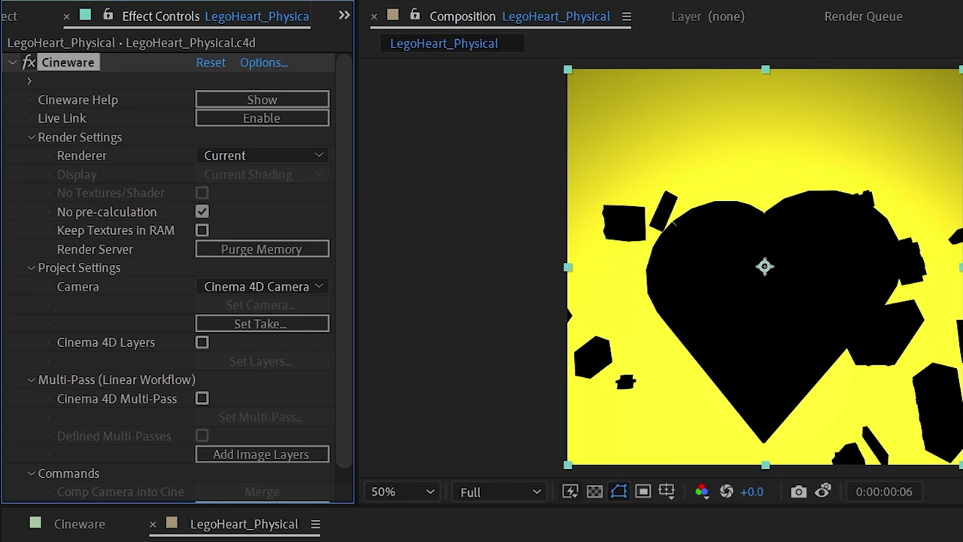
click(752, 538)
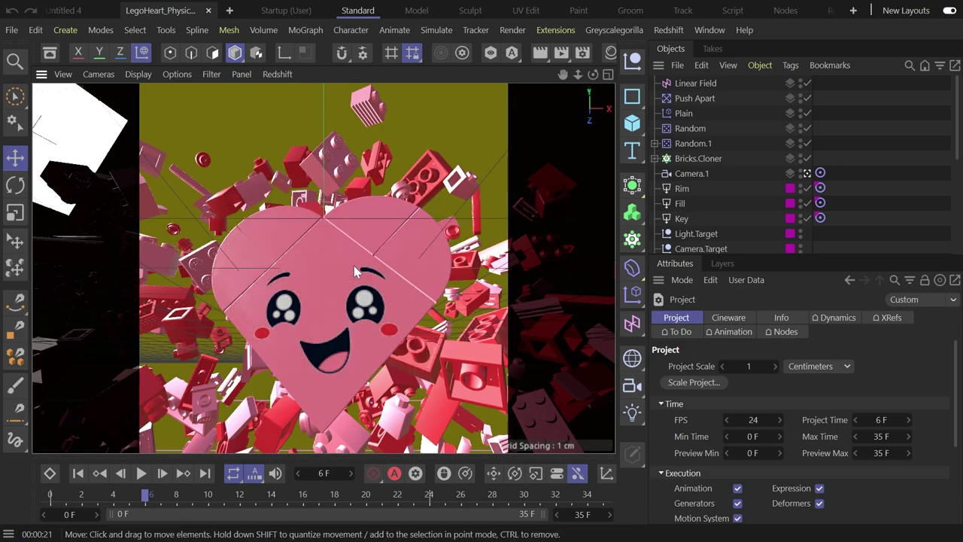
- Return from Cinema 4D to After Effects and set the Cineware renderer to Viewport (Draft)
key(alt+Tab)
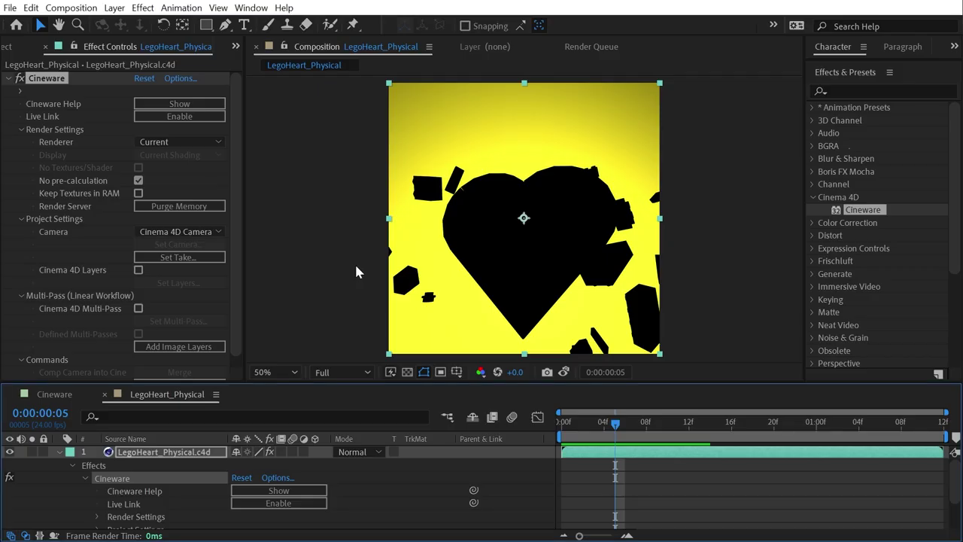
click(173, 141)
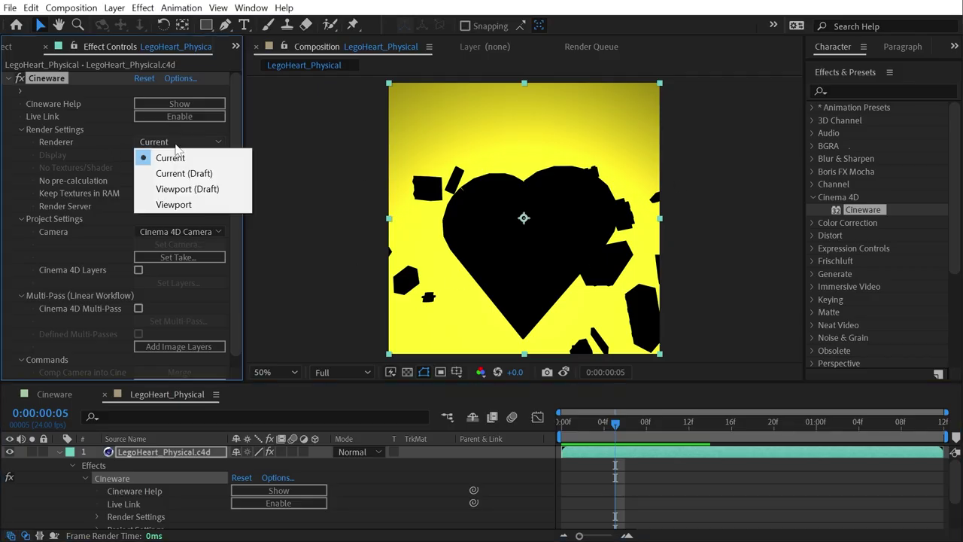
click(216, 189)
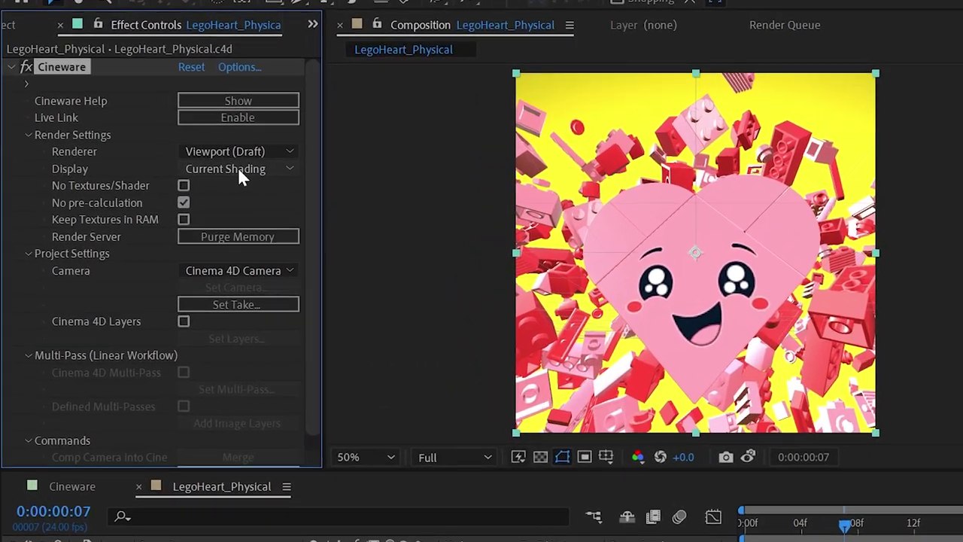
click(192, 155)
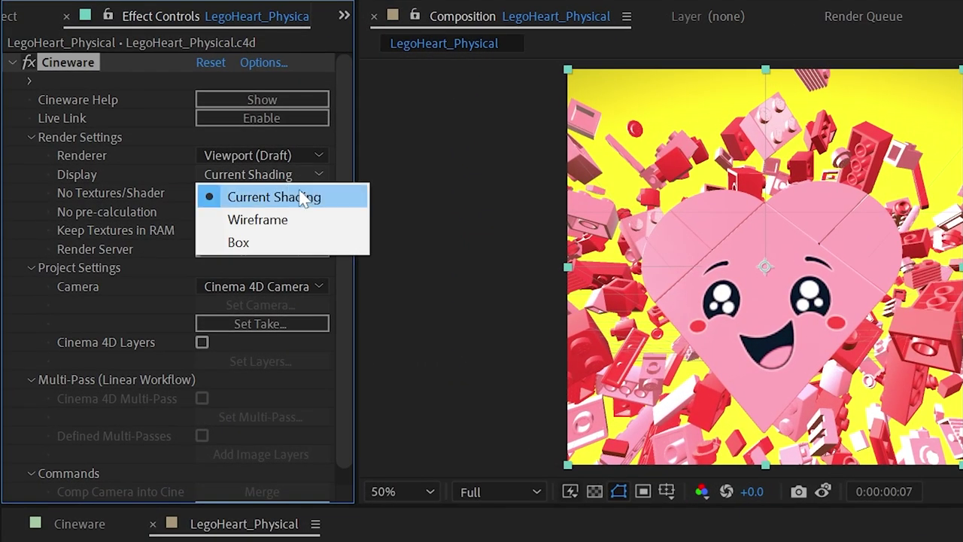
click(302, 221)
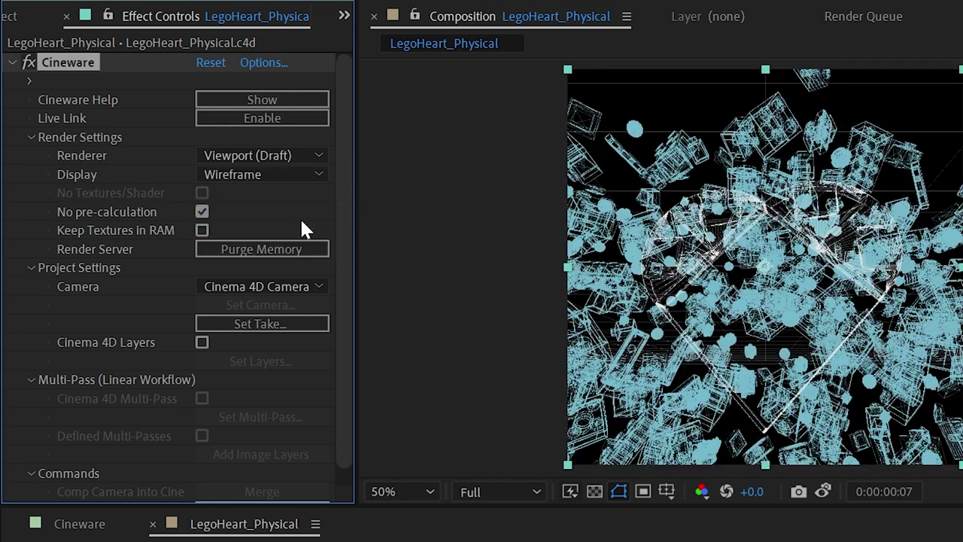
click(252, 174)
click(262, 244)
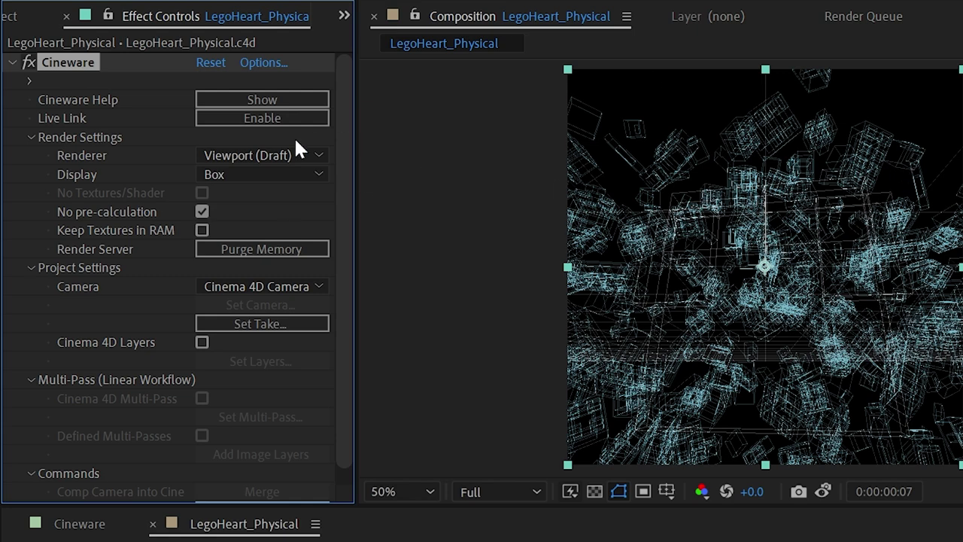
click(237, 157)
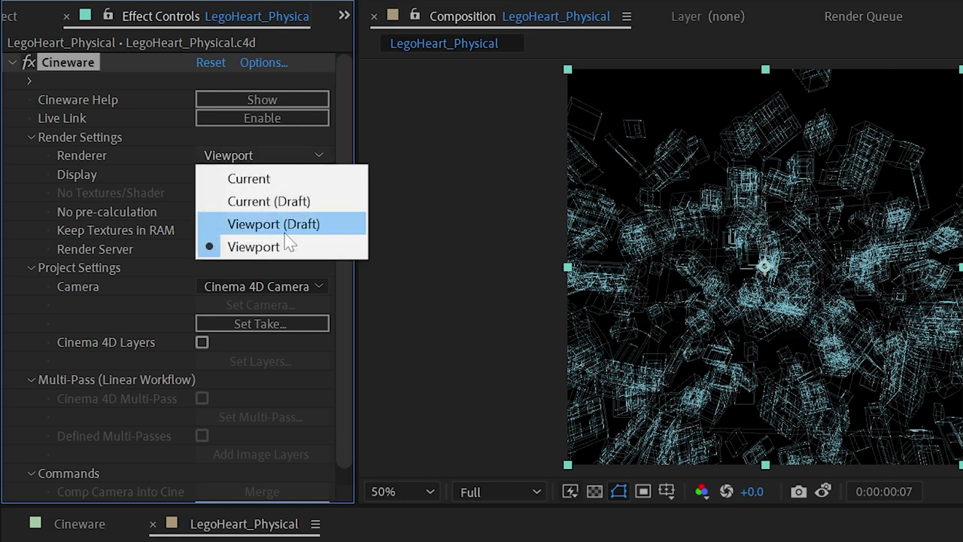
click(279, 223)
click(268, 156)
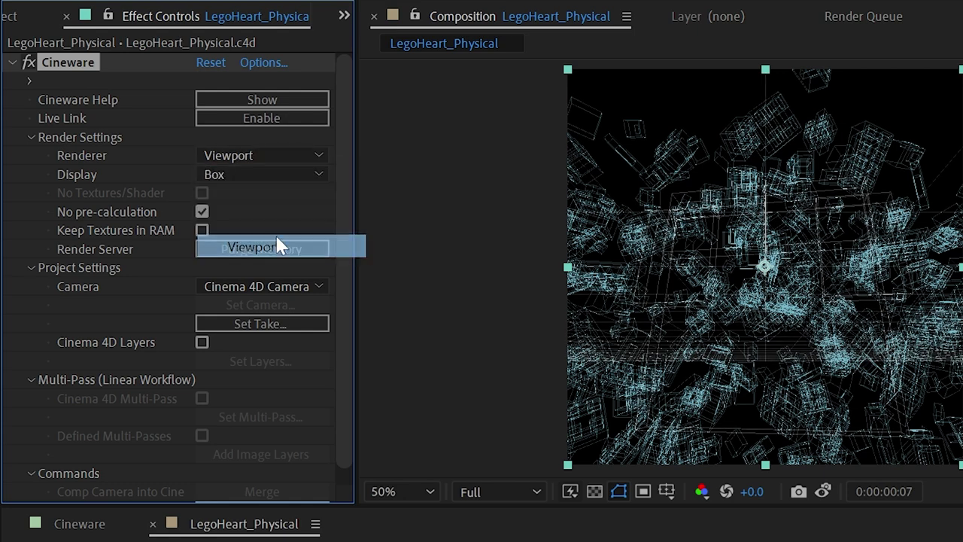
click(277, 244)
click(263, 155)
click(271, 225)
click(252, 155)
click(268, 201)
click(264, 155)
click(267, 178)
click(264, 155)
click(286, 229)
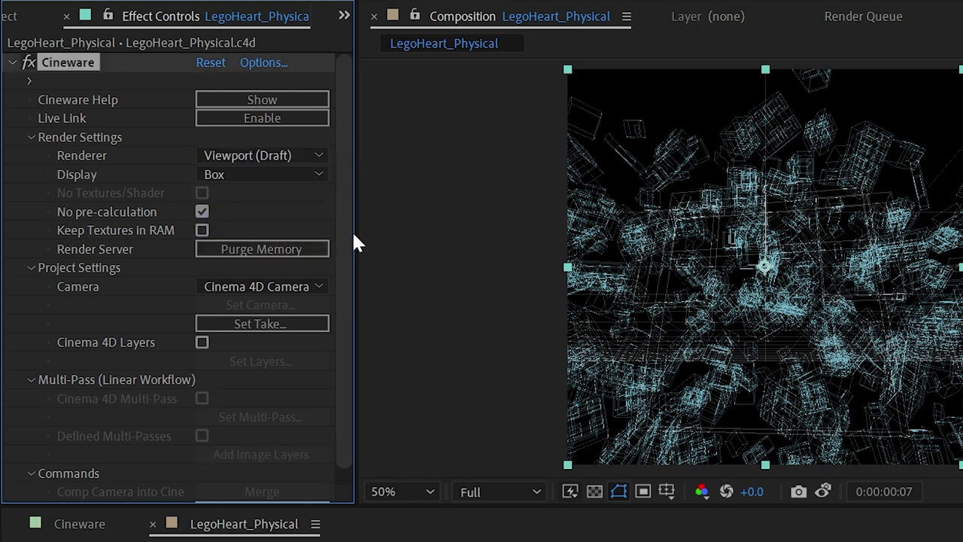
click(264, 174)
click(271, 194)
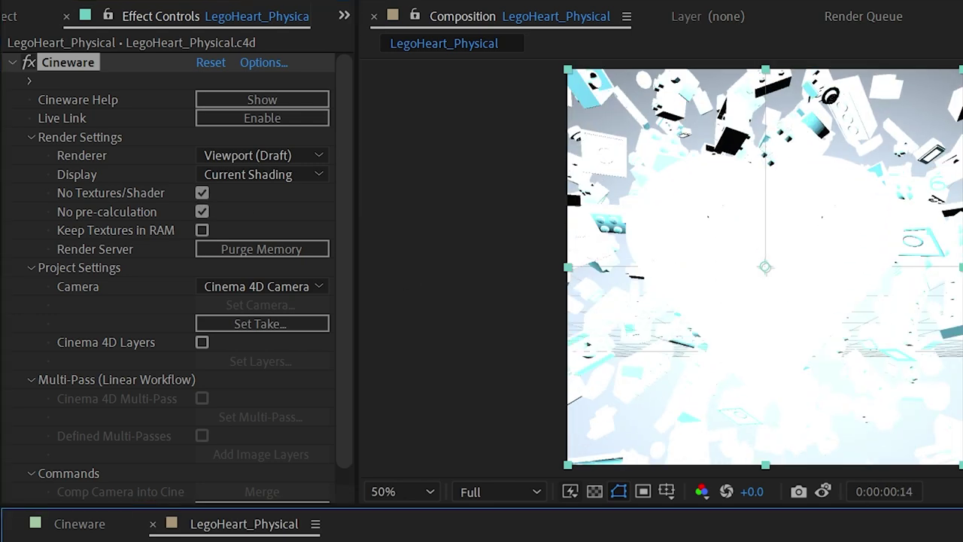
- Step back one frame, turn textures and shaders back on, and uncheck No pre-calculation
key(Page_Up)
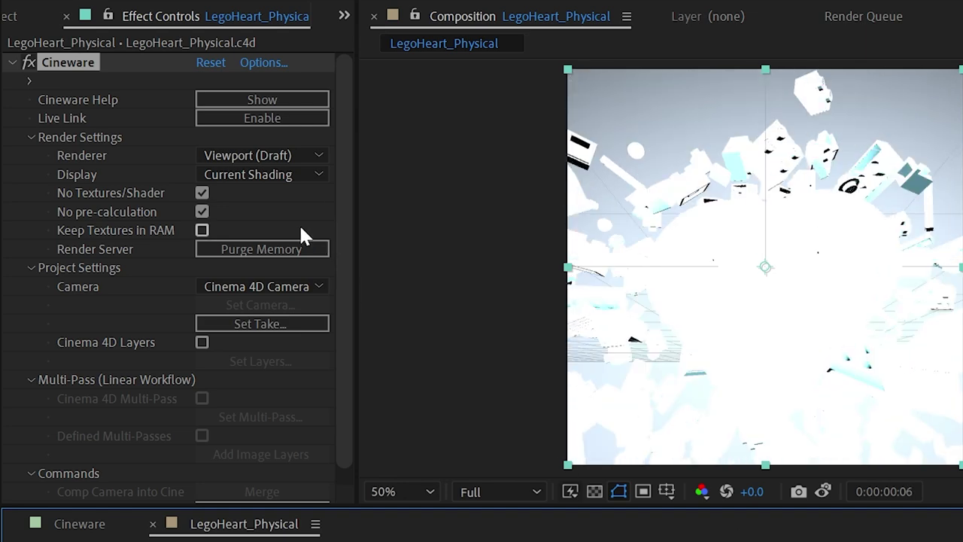
click(202, 192)
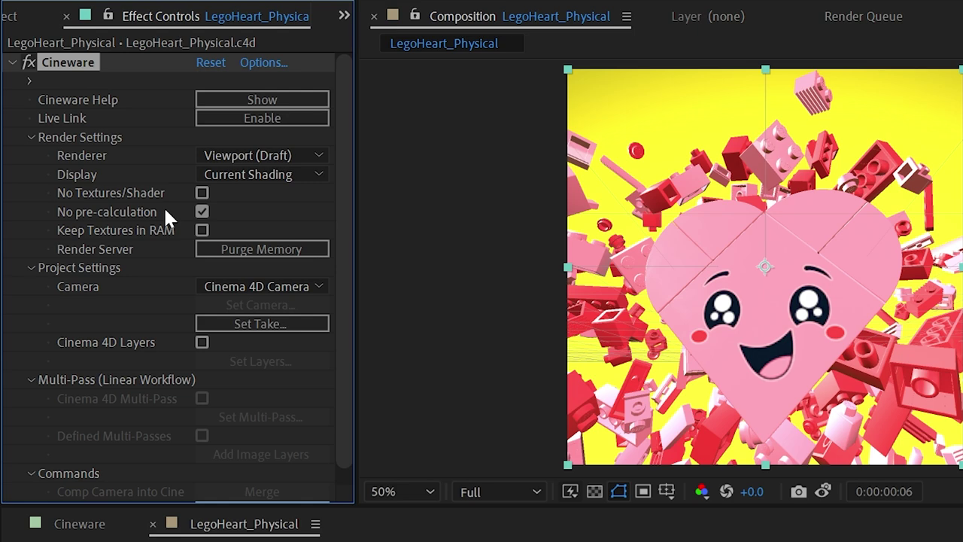
click(202, 212)
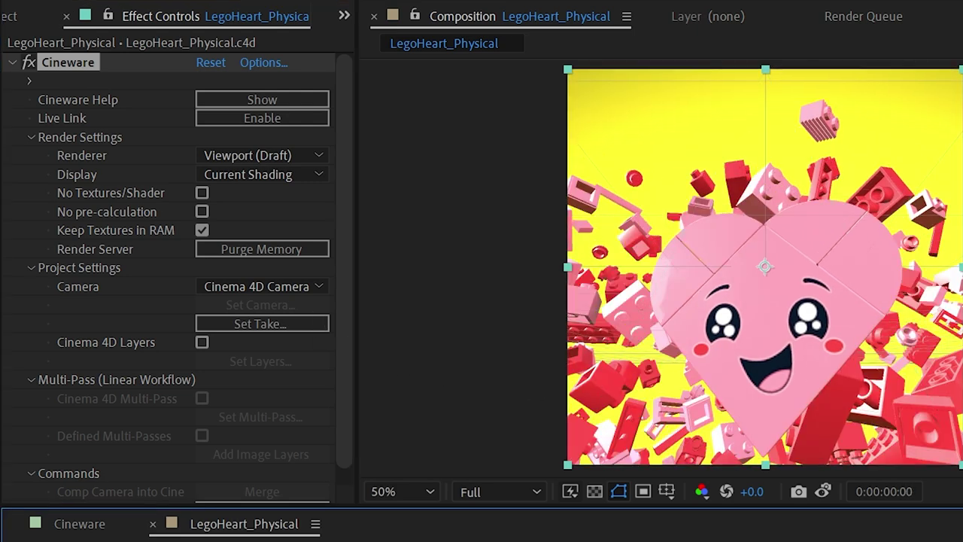
- Toggle the viewer's layer outlines, purge Cineware memory, play the preview, and collapse Render Settings
click(619, 492)
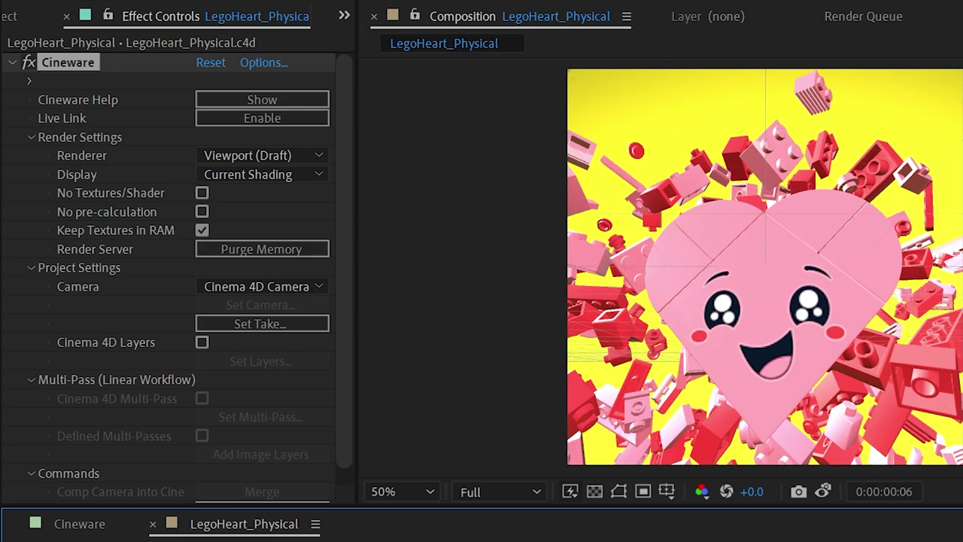
click(619, 492)
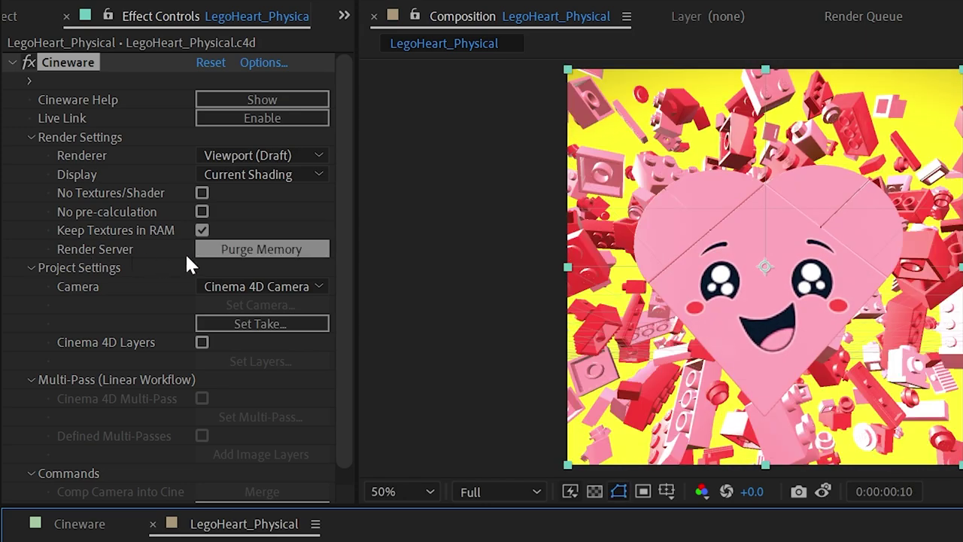
click(255, 249)
key(space)
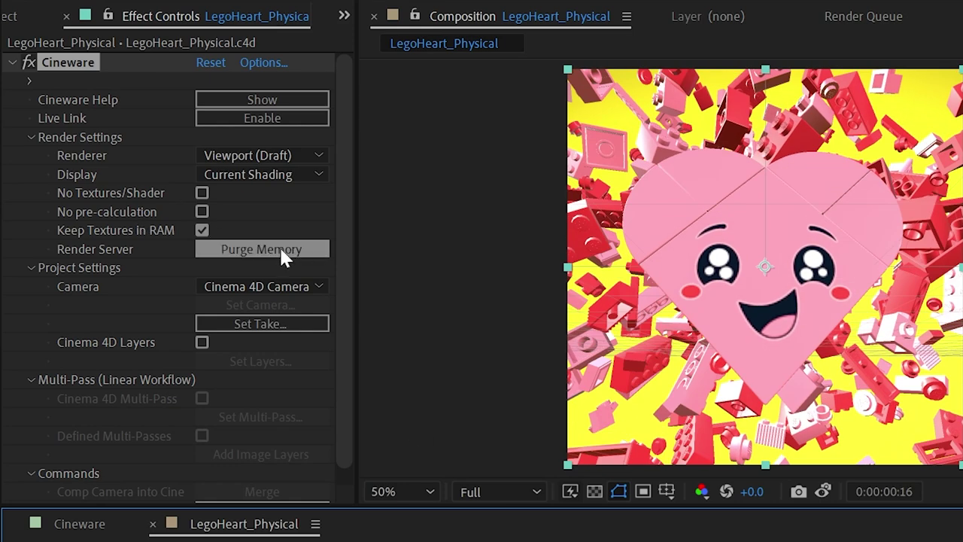
click(30, 137)
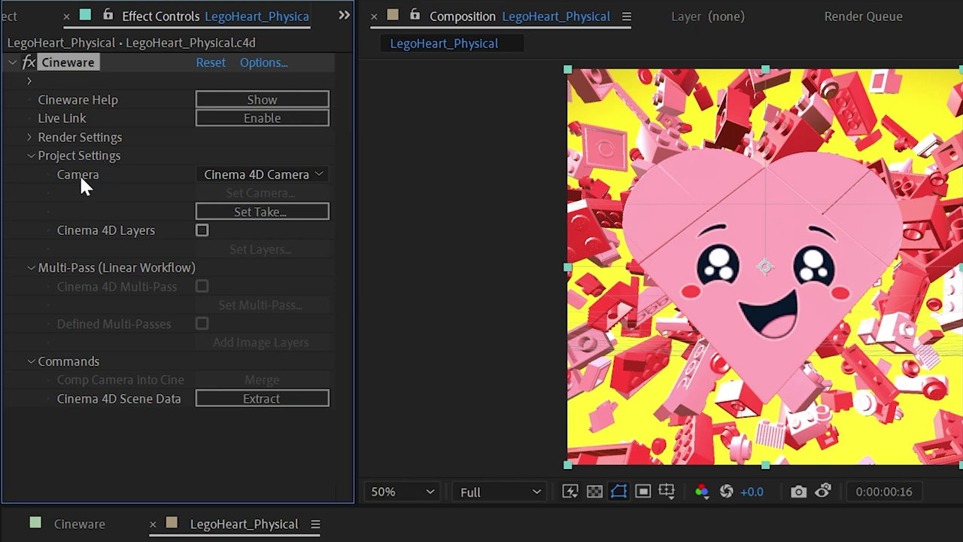
click(302, 185)
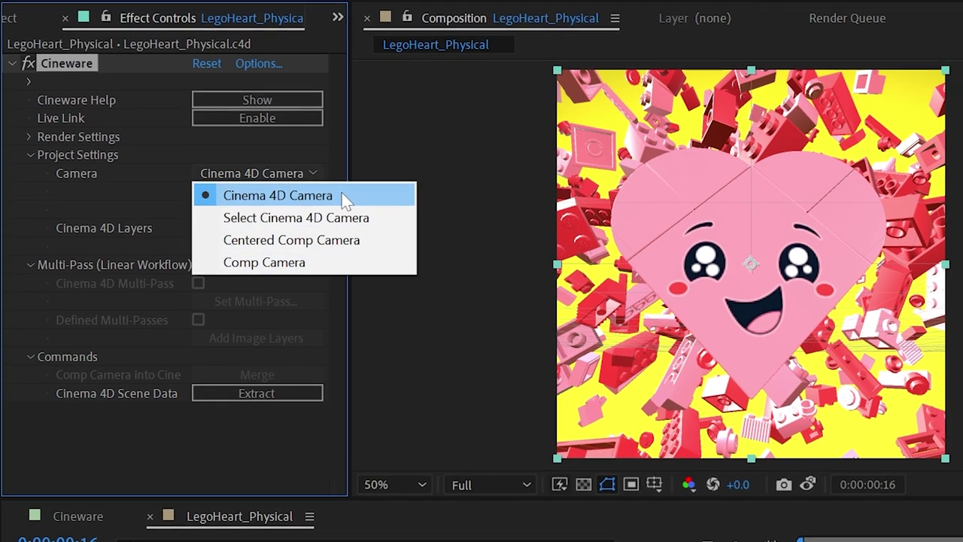
click(348, 193)
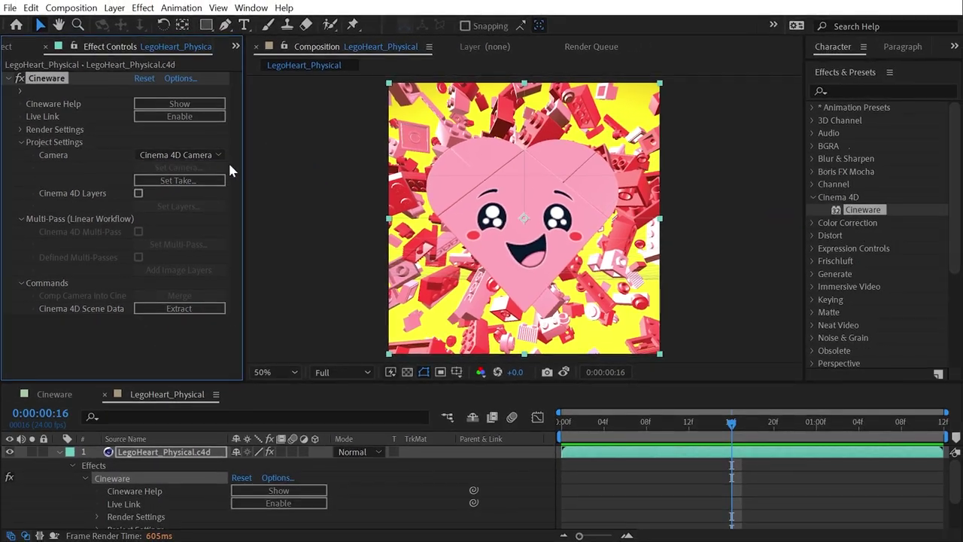
key(alt+Tab)
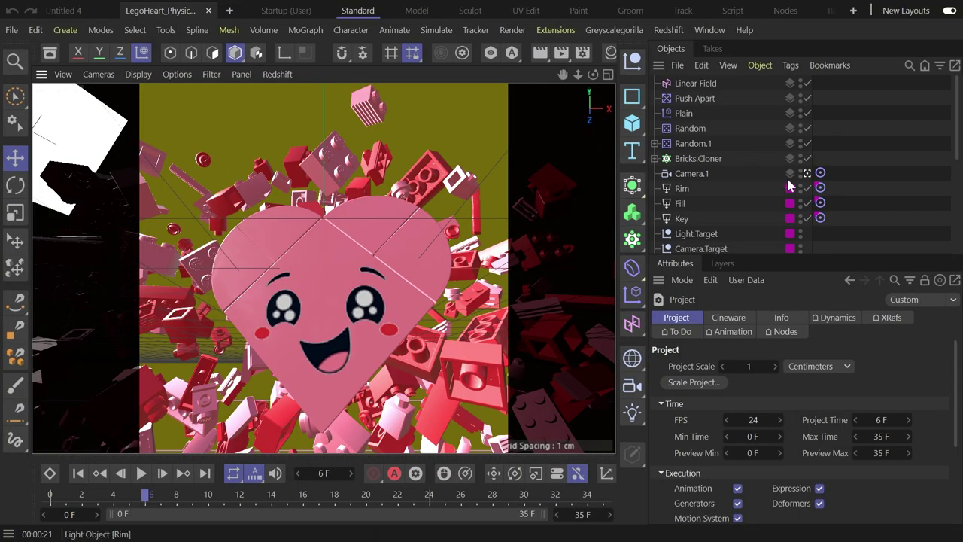
click(697, 177)
scroll(753, 188, up, 3)
scroll(697, 205, down, 3)
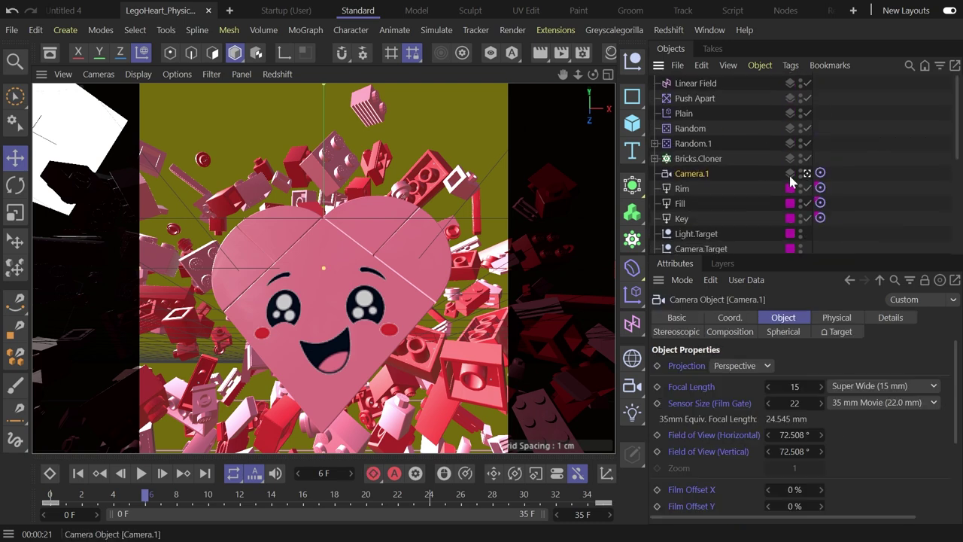
key(alt+Tab)
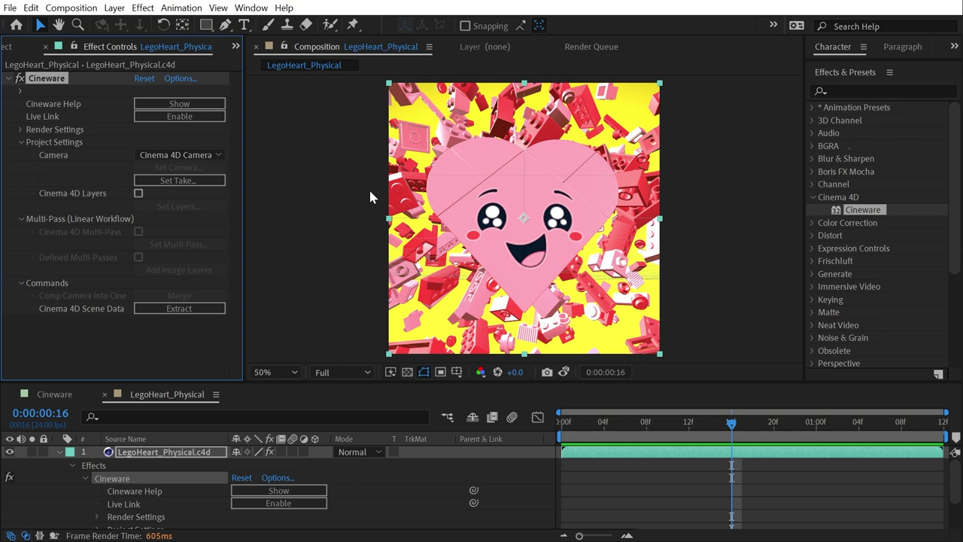
- Pick Camera.1 as Cineware's Cinema 4D camera, then switch to Centered Comp Camera
click(179, 155)
click(158, 187)
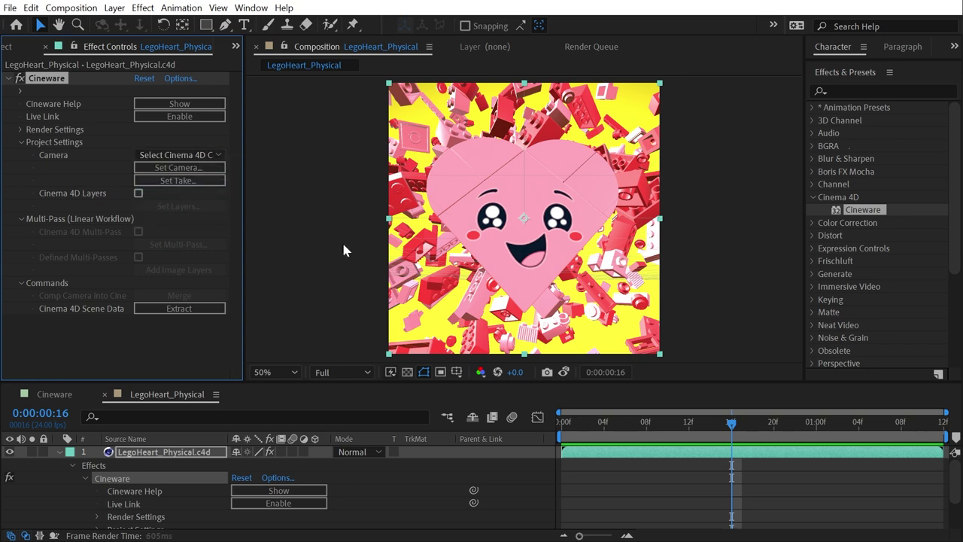
click(180, 167)
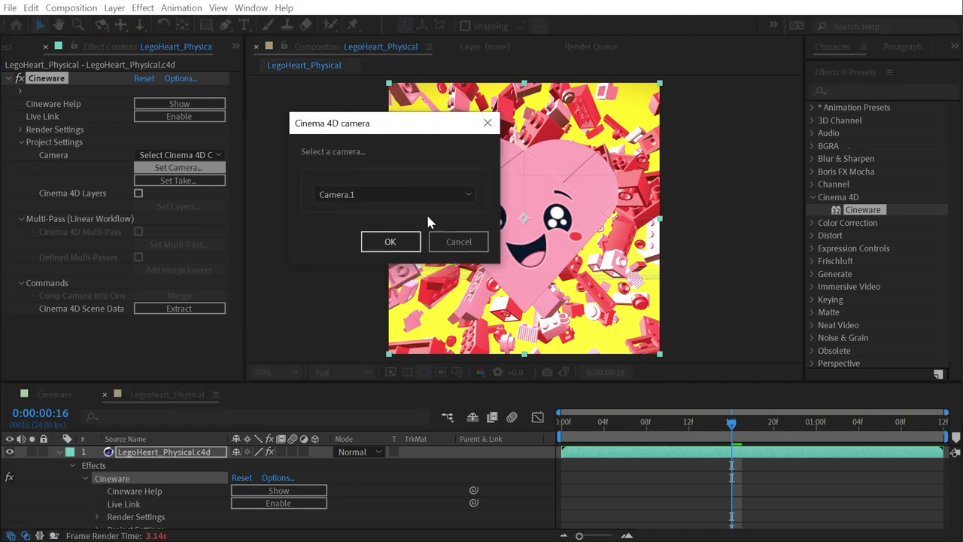
click(372, 195)
click(336, 216)
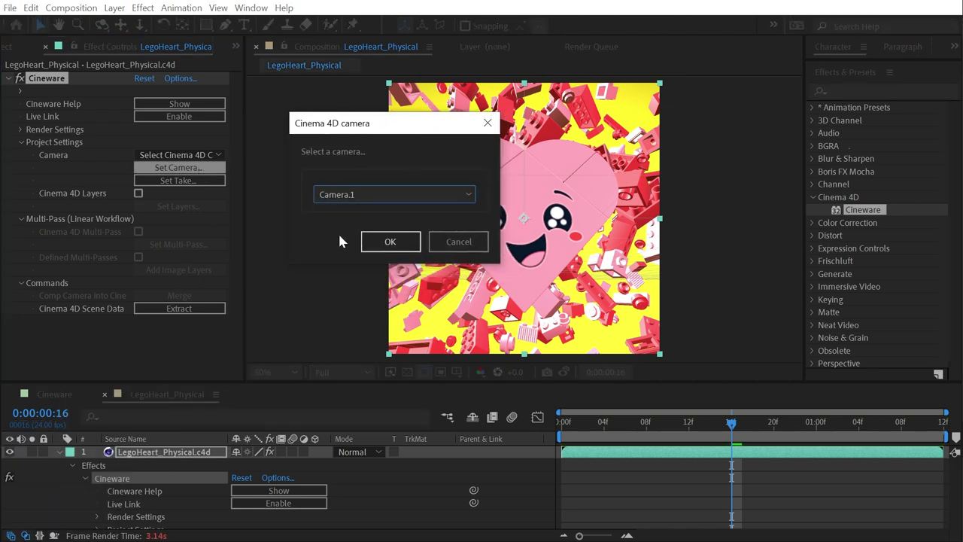
click(361, 197)
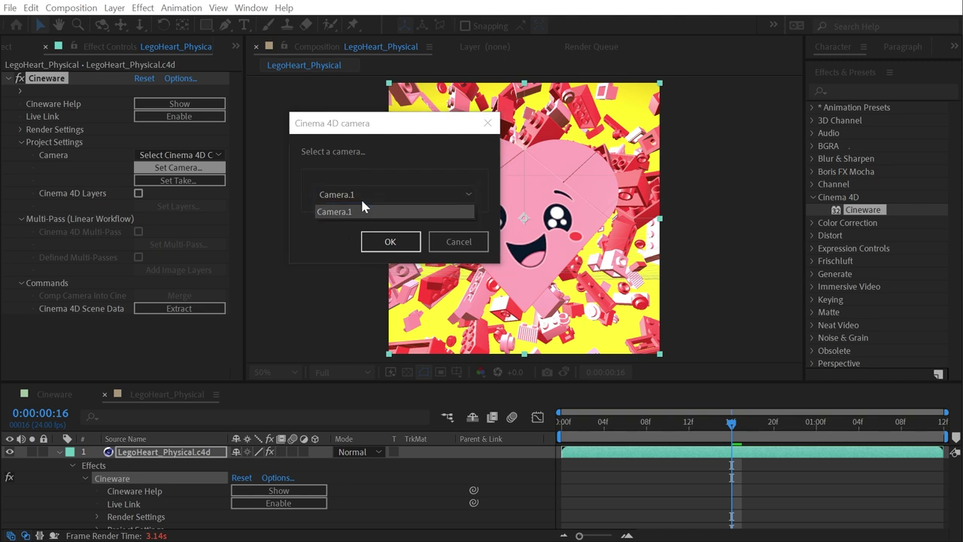
click(339, 212)
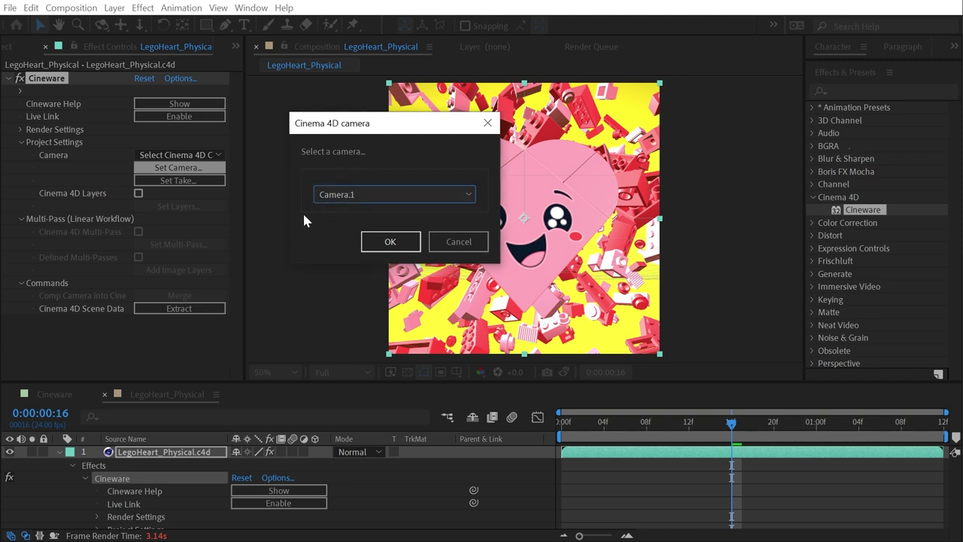
click(390, 243)
click(198, 155)
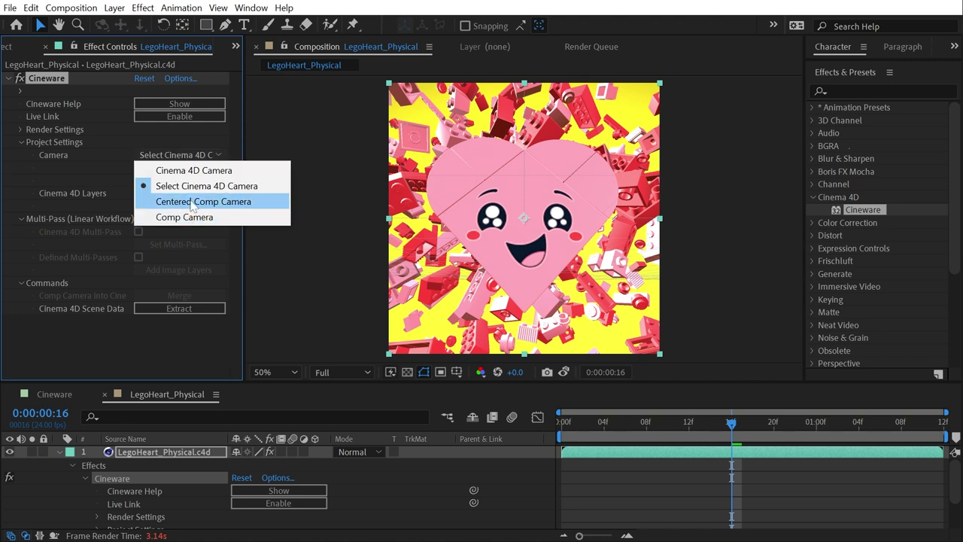
click(224, 202)
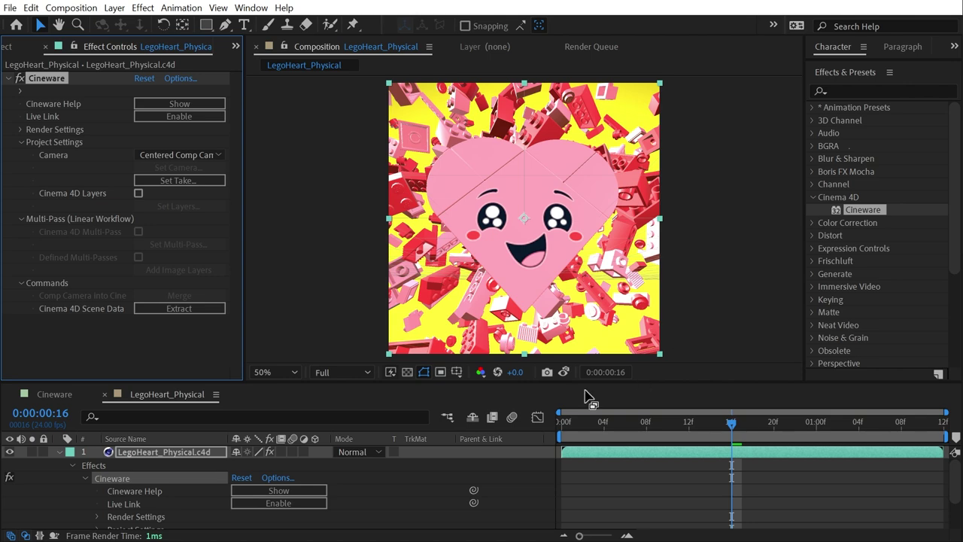
- Create a new camera layer, Camera 1, using the 50mm lens preset
click(114, 7)
mouse_move(118, 26)
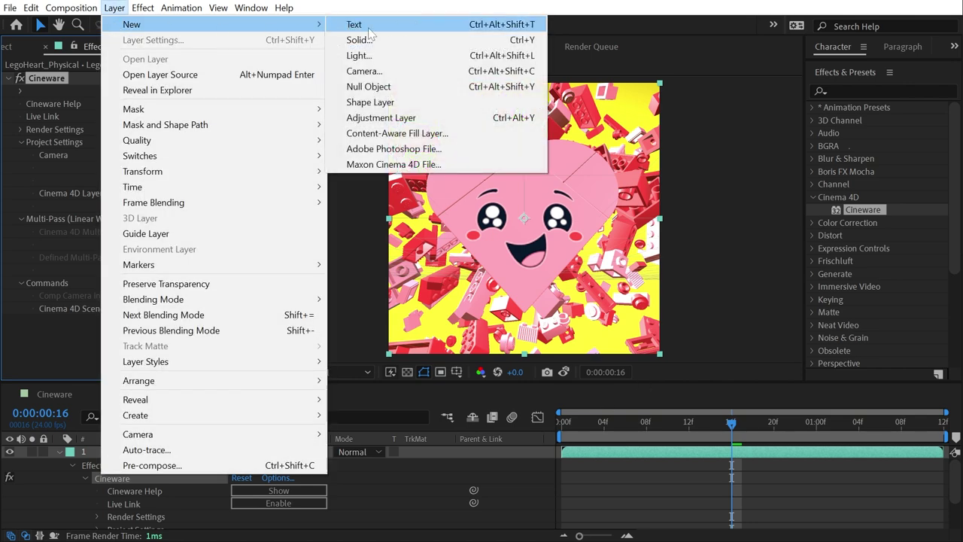
click(388, 75)
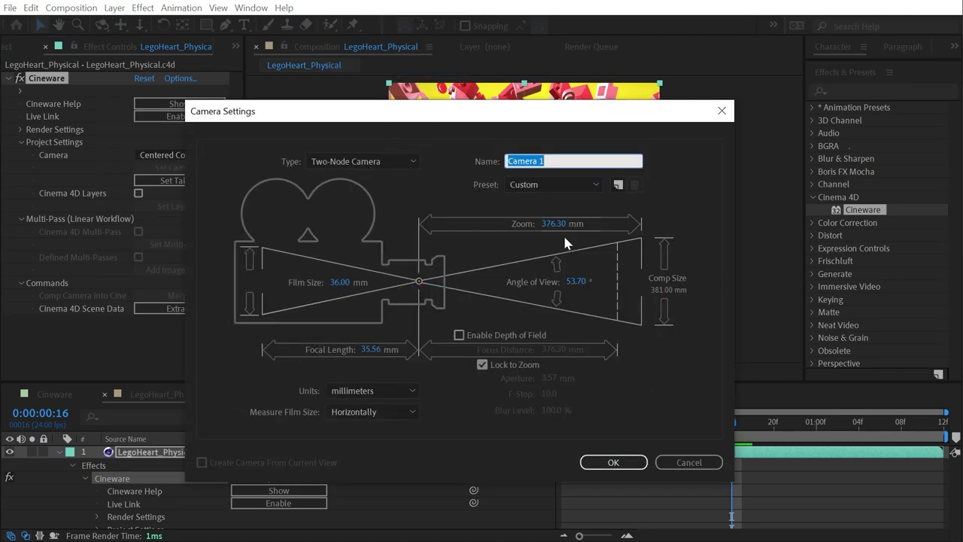
click(540, 184)
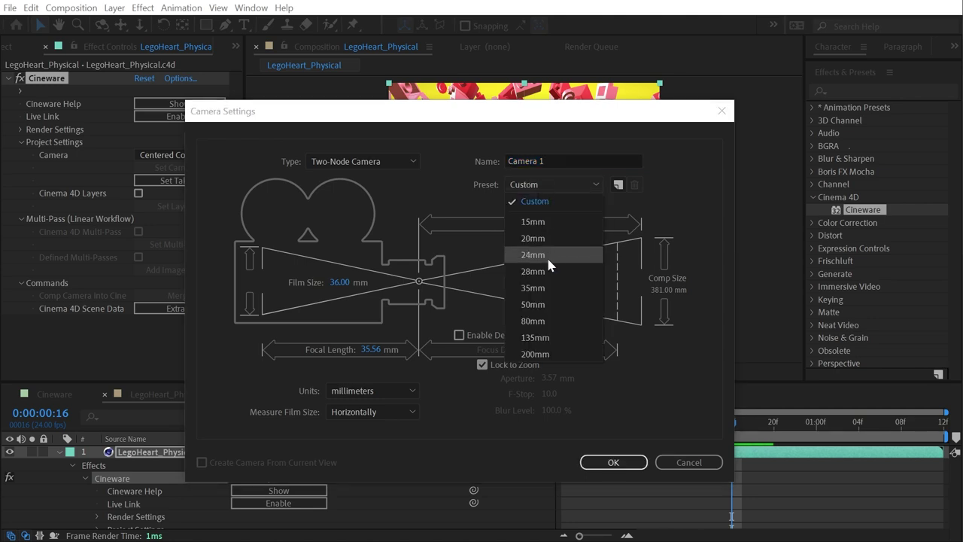
click(549, 304)
click(628, 462)
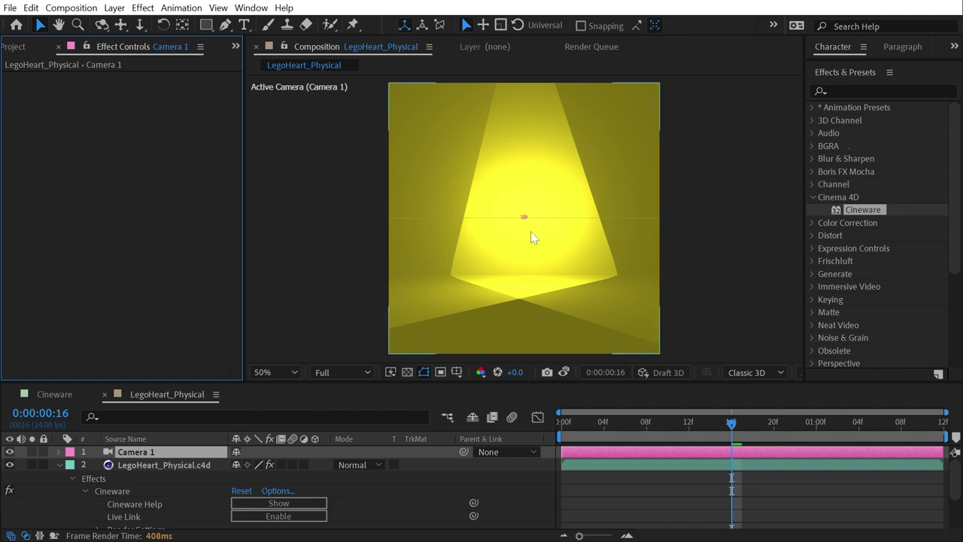
- Select Camera 1 and dolly it forward and back to locate the Lego scene
click(155, 465)
click(157, 454)
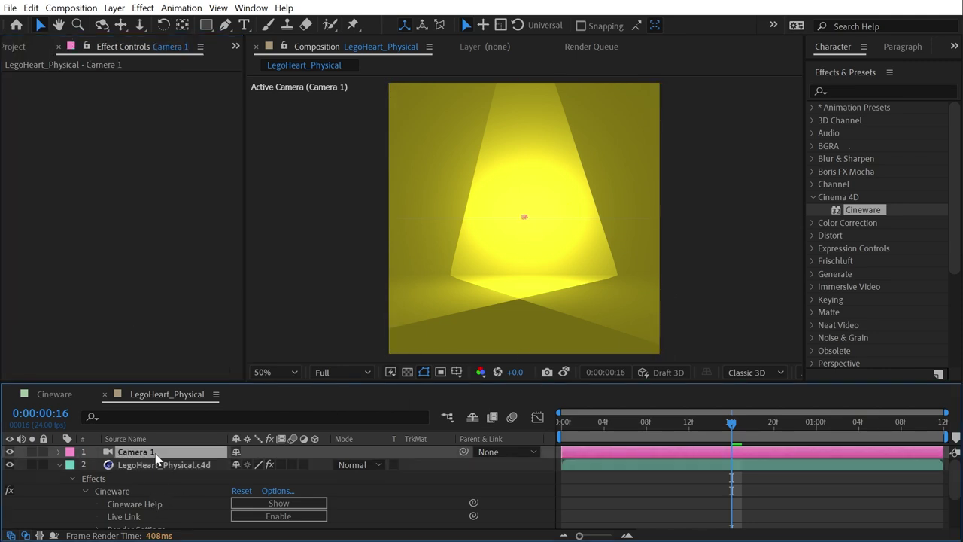
key(c)
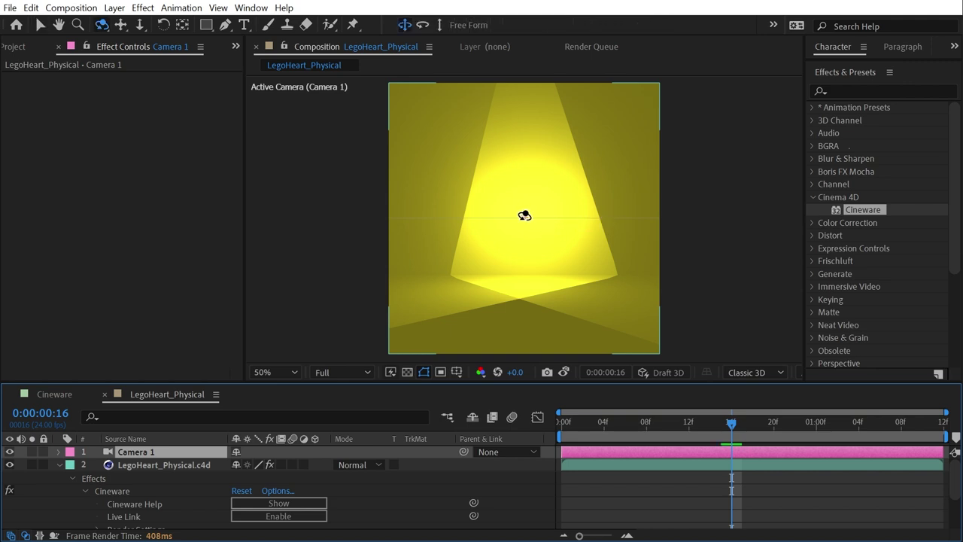
key(c)
key(c)
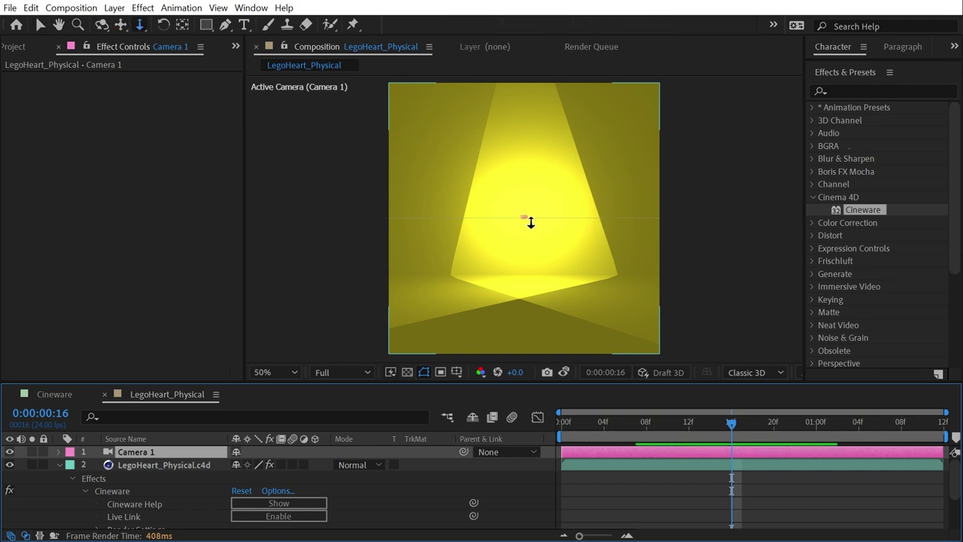
drag(532, 223, 552, 82)
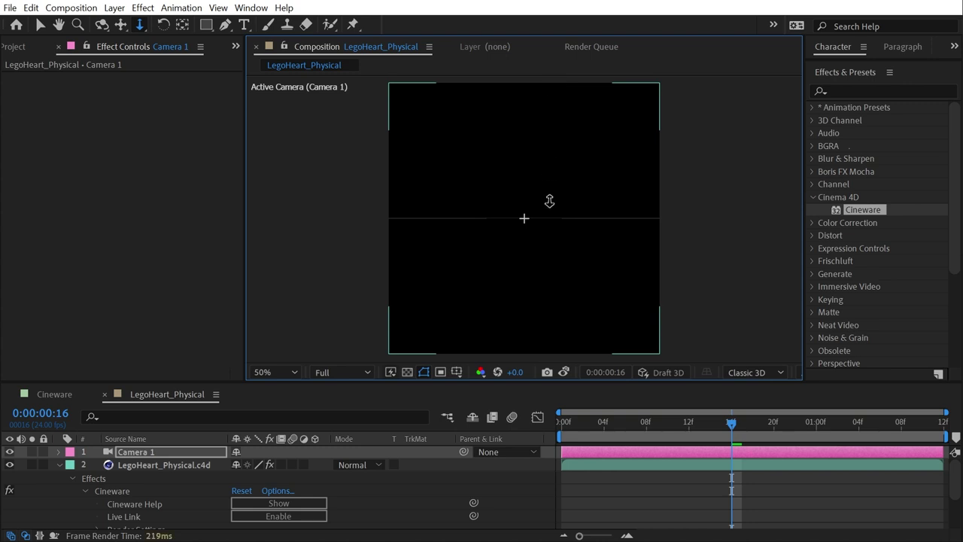
drag(550, 204, 454, 208)
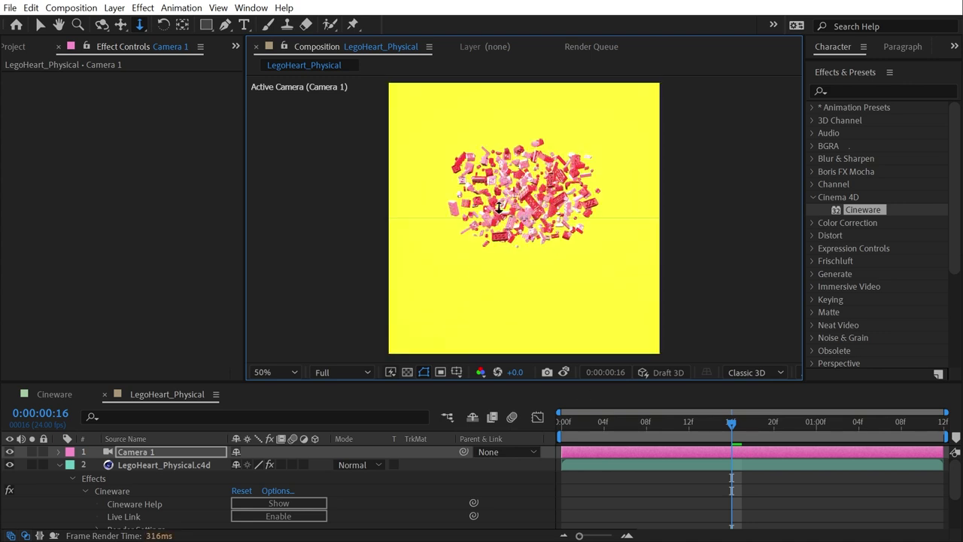
- Set the preview resolution to Quarter for faster redraws
click(326, 372)
click(347, 457)
scroll(529, 171, up, 3)
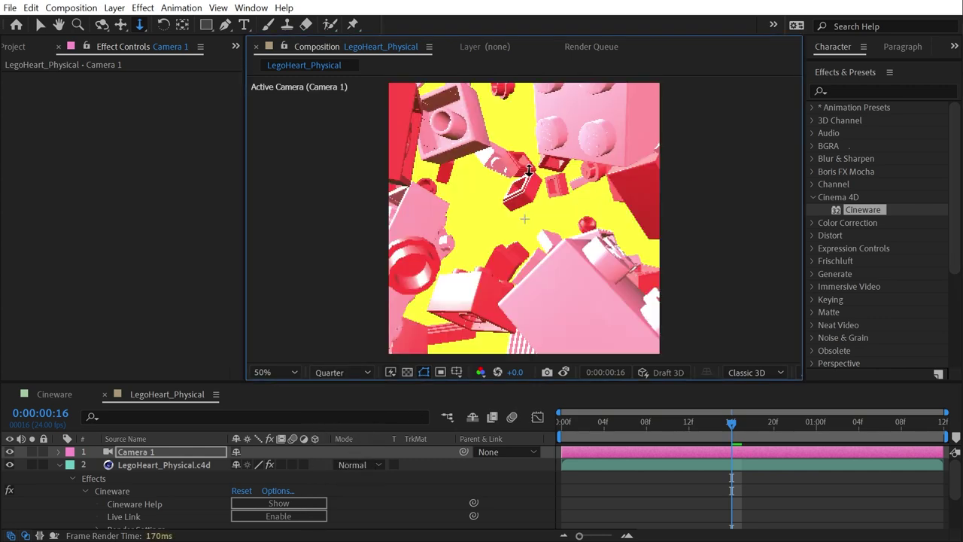
scroll(529, 170, down, 5)
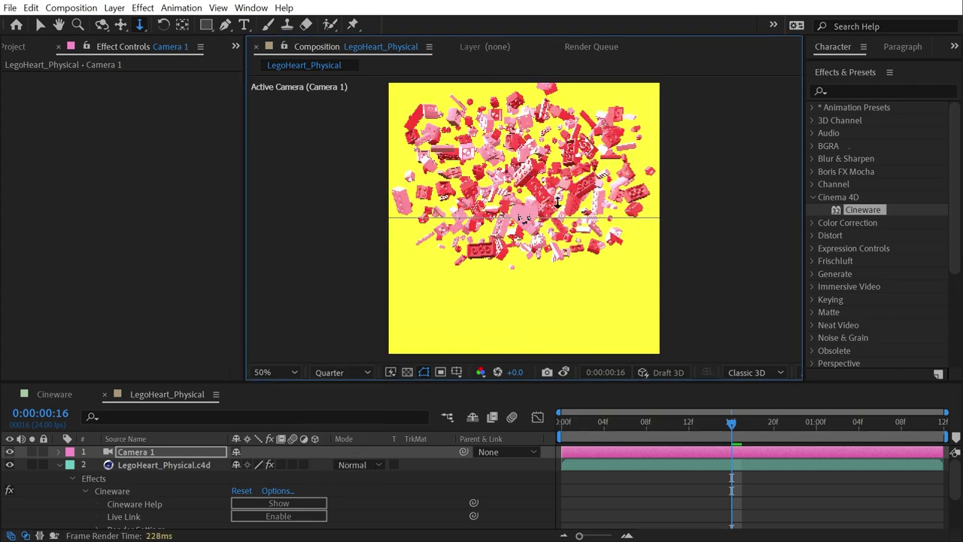
scroll(551, 206, up, 5)
- Set Camera 1's Point of Interest Z to 0 and orbit around the Lego heart
key(c)
key(a)
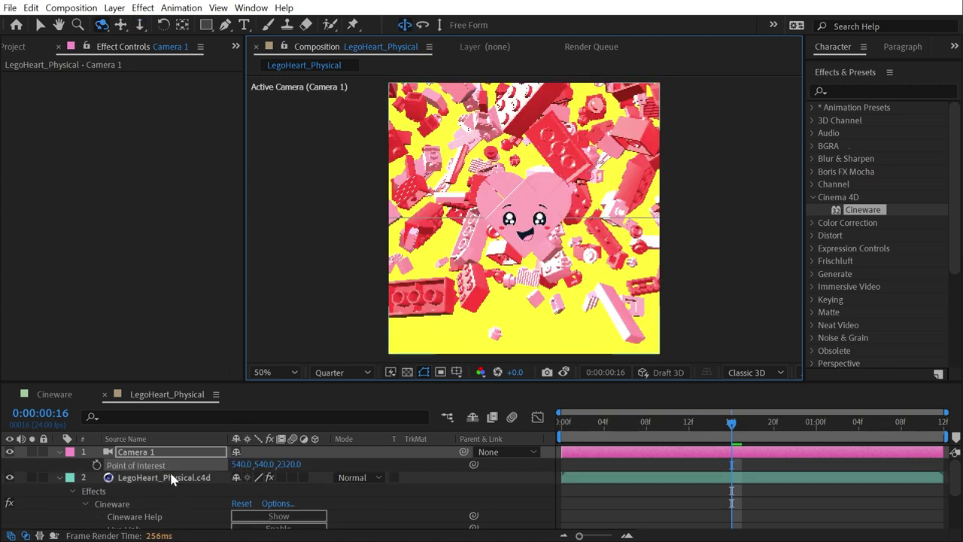
click(289, 464)
text(0)
key(Return)
click(526, 192)
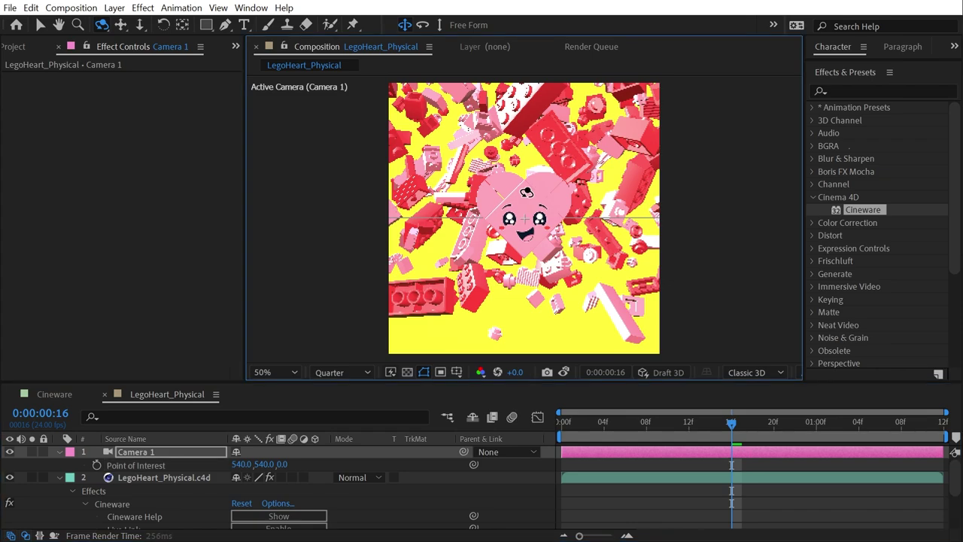
mouse_move(526, 192)
mouse_down()
mouse_move(512, 184)
mouse_move(536, 219)
mouse_move(509, 219)
mouse_move(542, 202)
mouse_move(509, 192)
mouse_up()
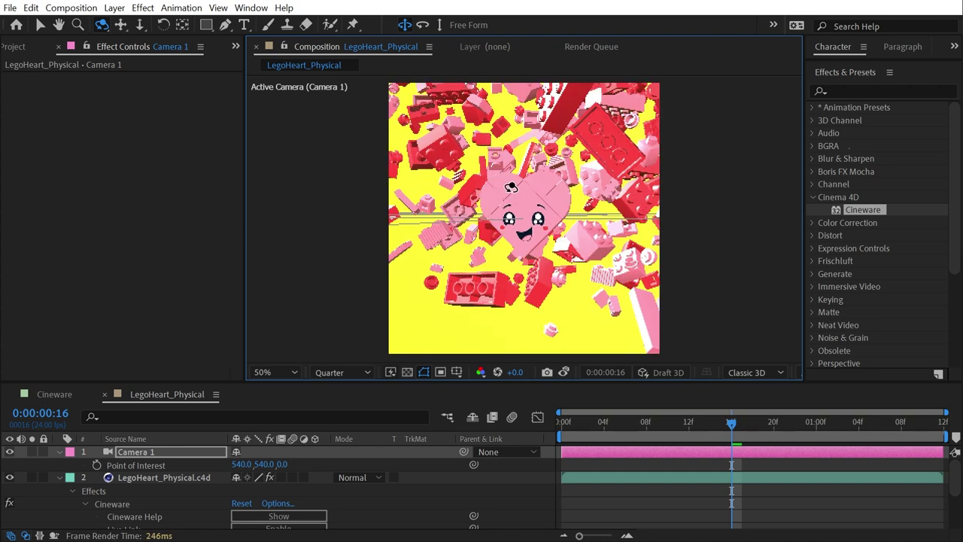
click(139, 454)
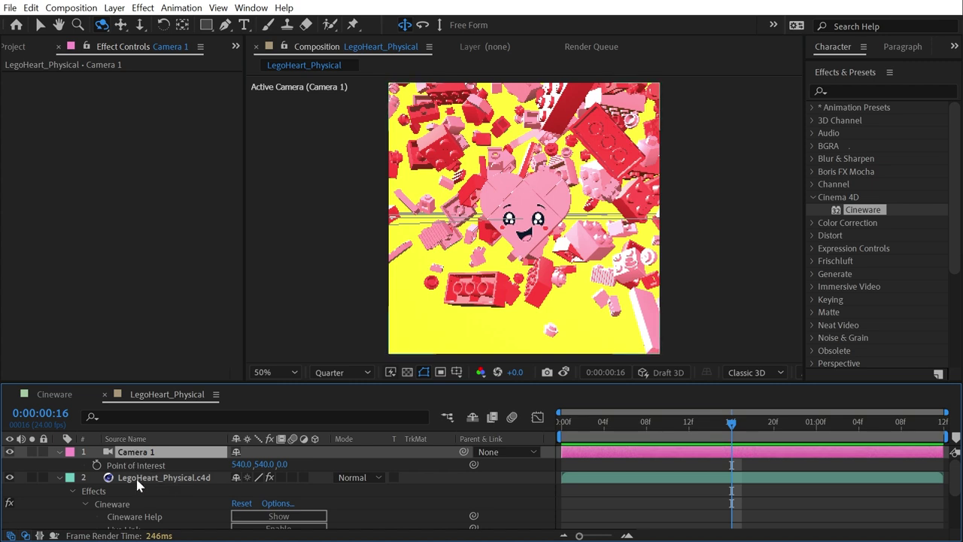
- Switch the .c4d layer's Cineware camera to Comp Camera and track it sideways and in depth
click(137, 486)
click(164, 158)
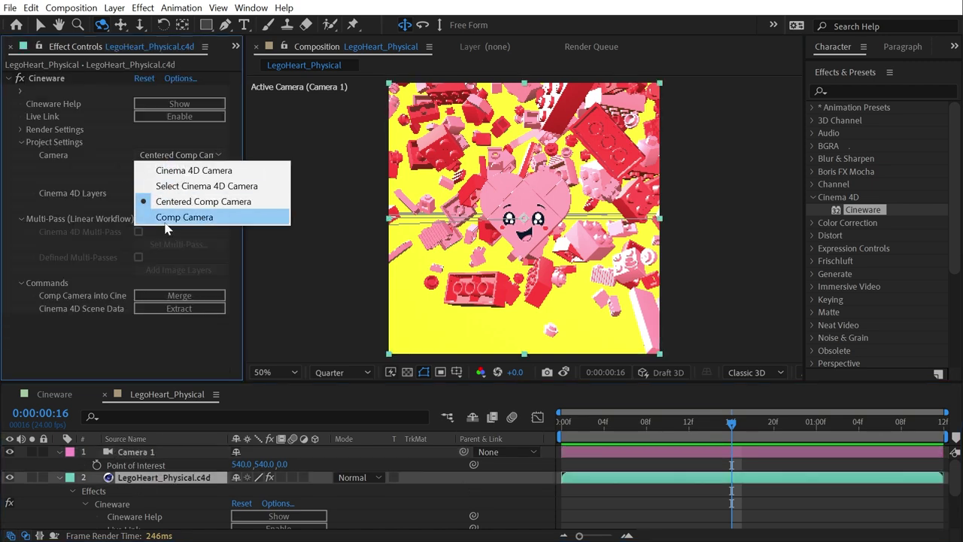
click(242, 220)
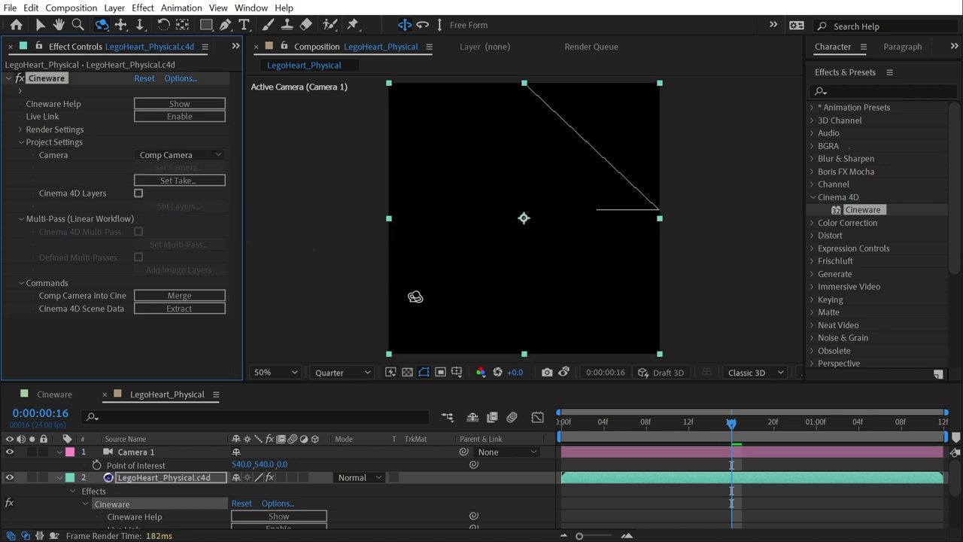
key(c)
drag(546, 198, 452, 244)
key(c)
drag(533, 230, 531, 126)
- Revert Cineware to the Centered Comp Camera view
click(150, 157)
click(193, 198)
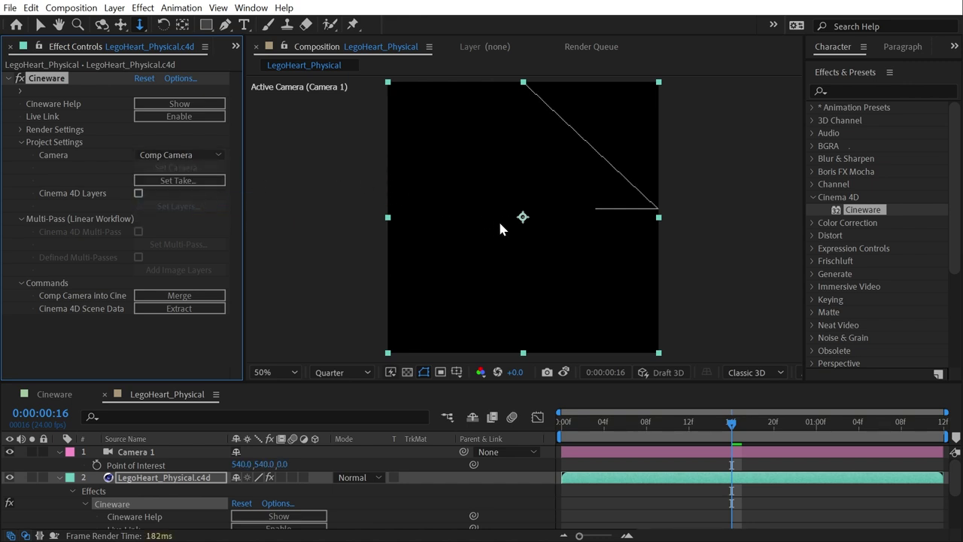
key(ctrl+shift+z)
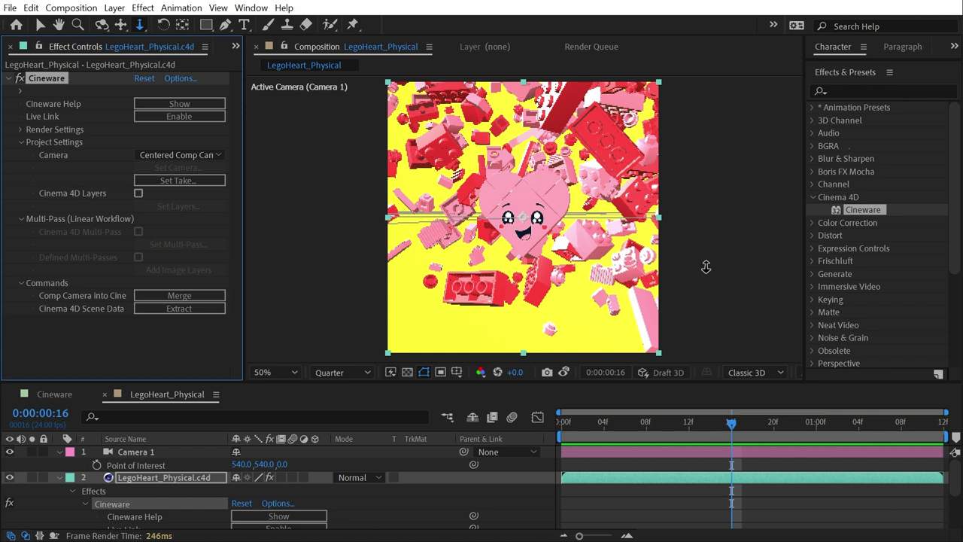
click(178, 154)
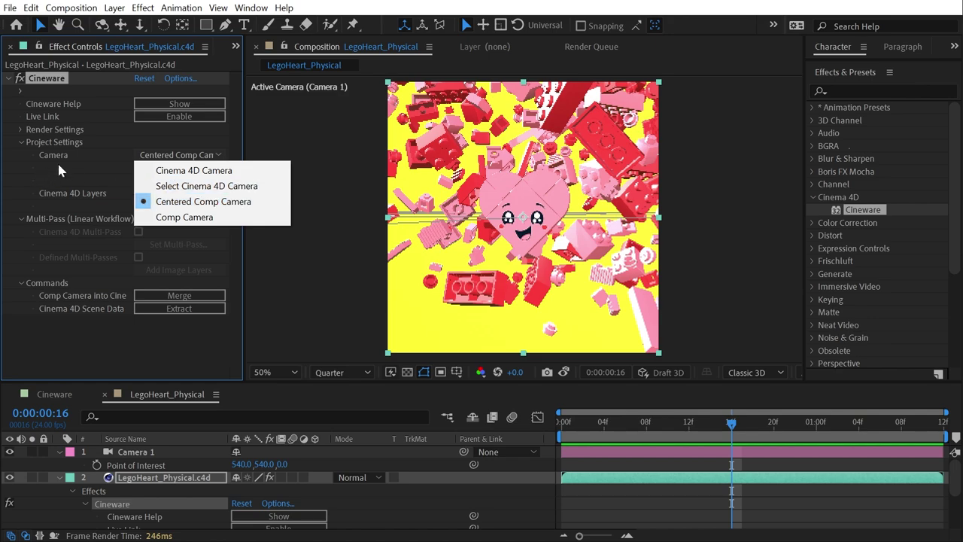
click(220, 203)
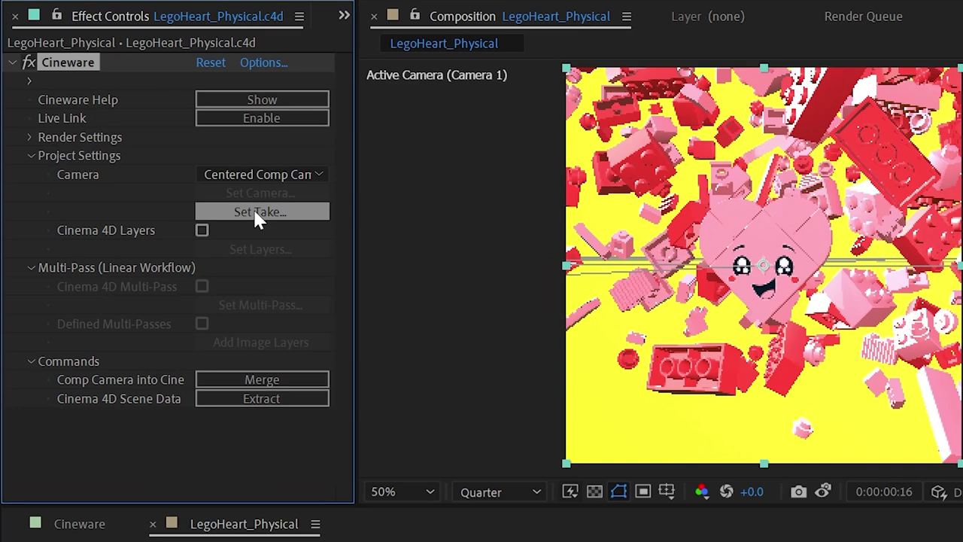
click(254, 211)
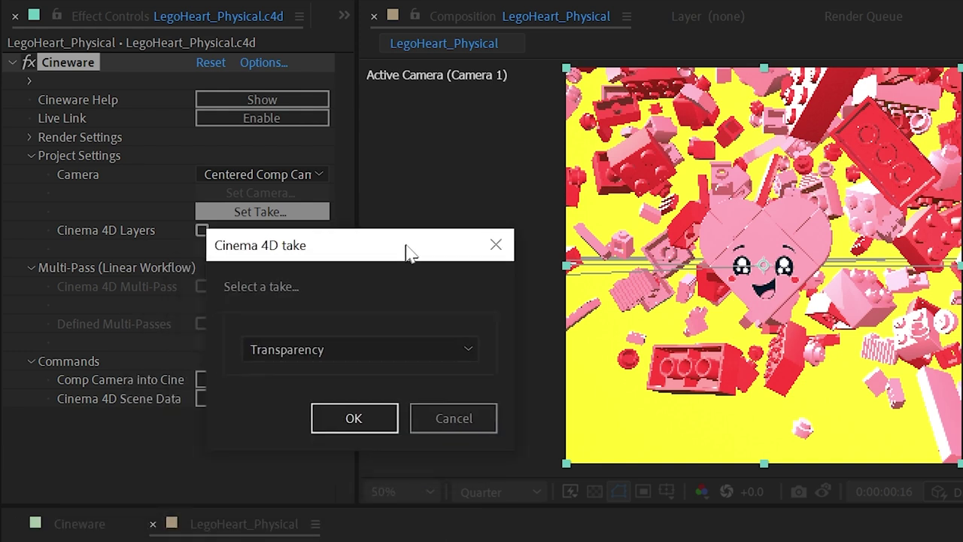
click(410, 333)
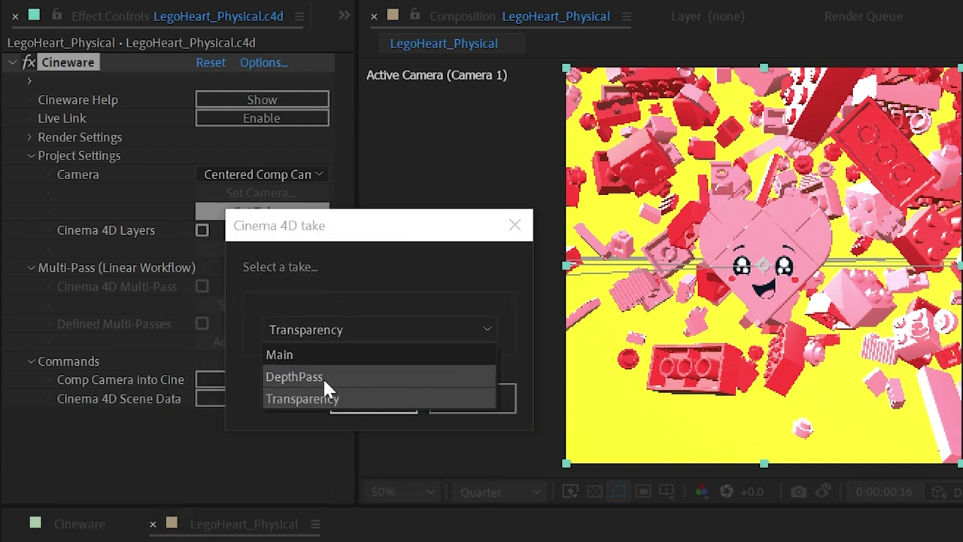
click(413, 378)
click(374, 399)
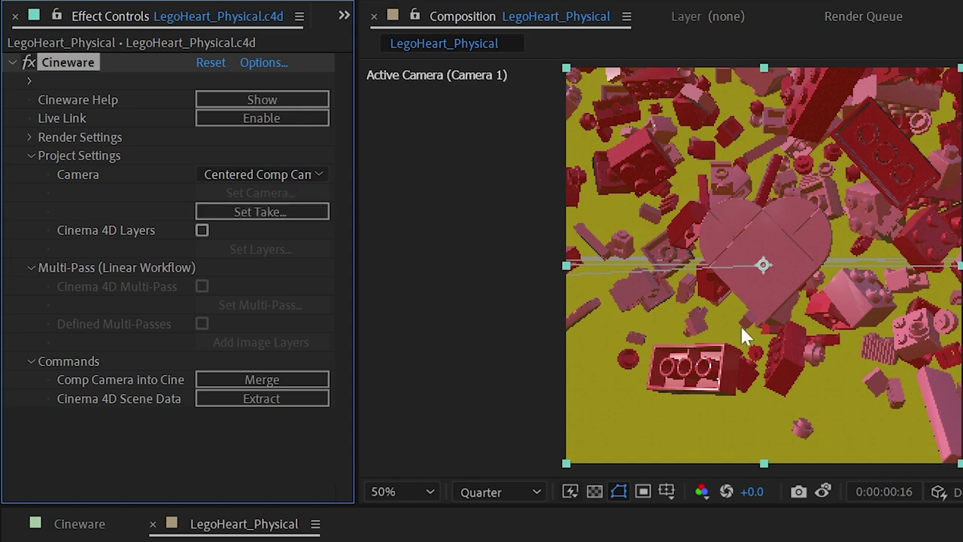
click(244, 212)
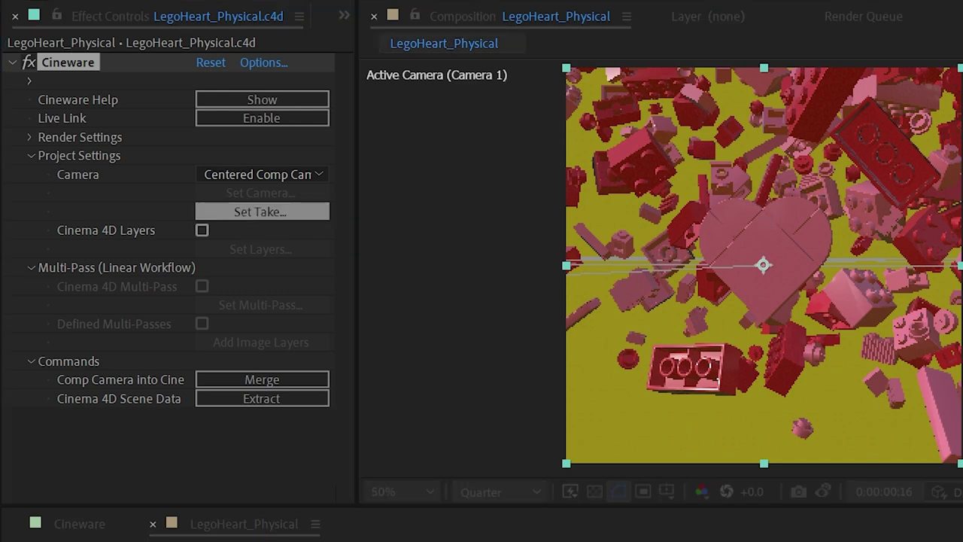
key(Return)
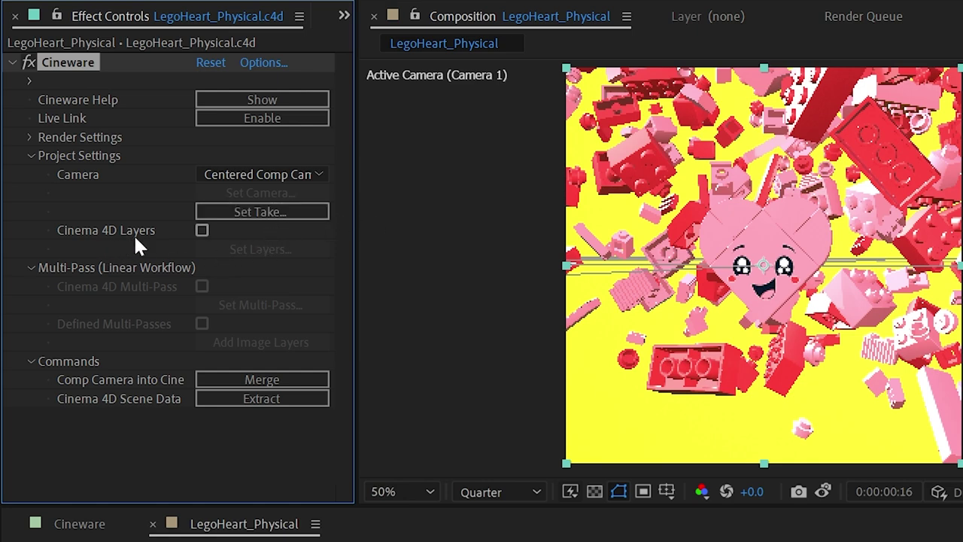
- Enable Cinema 4D Layers and exclude the Heart layer from the render
click(202, 230)
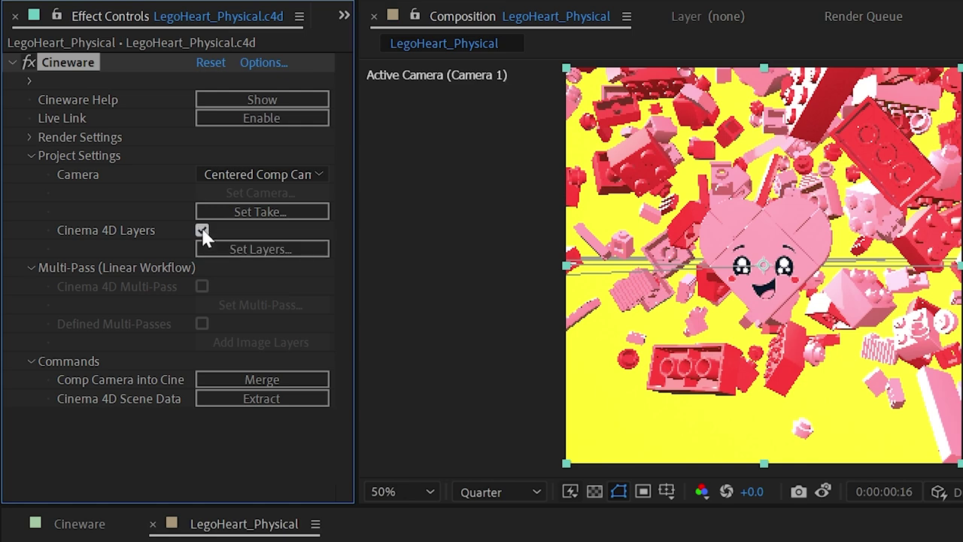
click(263, 249)
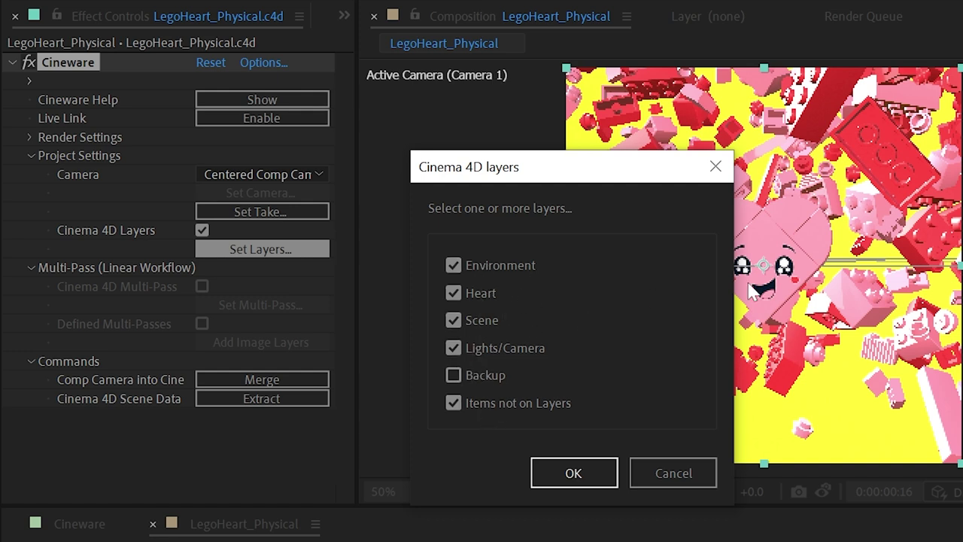
drag(570, 177, 504, 156)
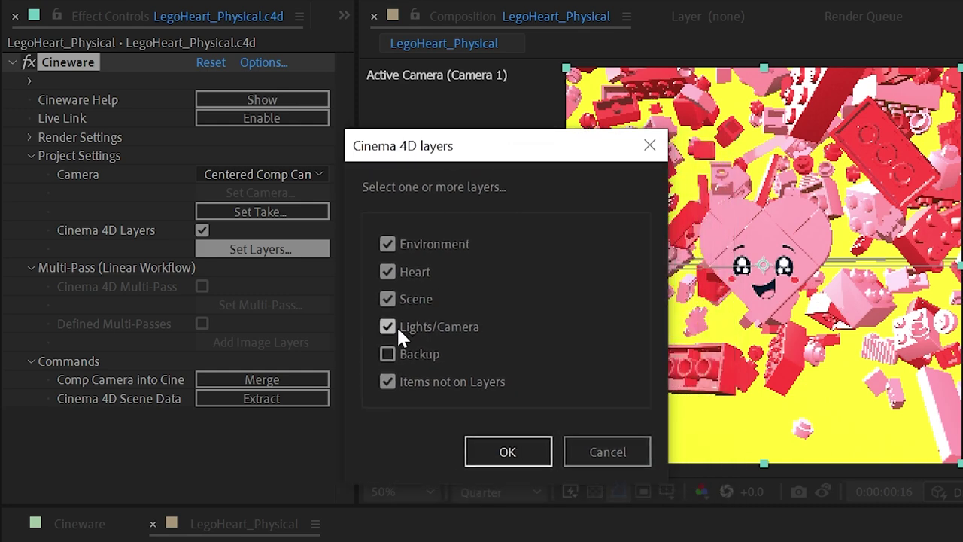
click(508, 454)
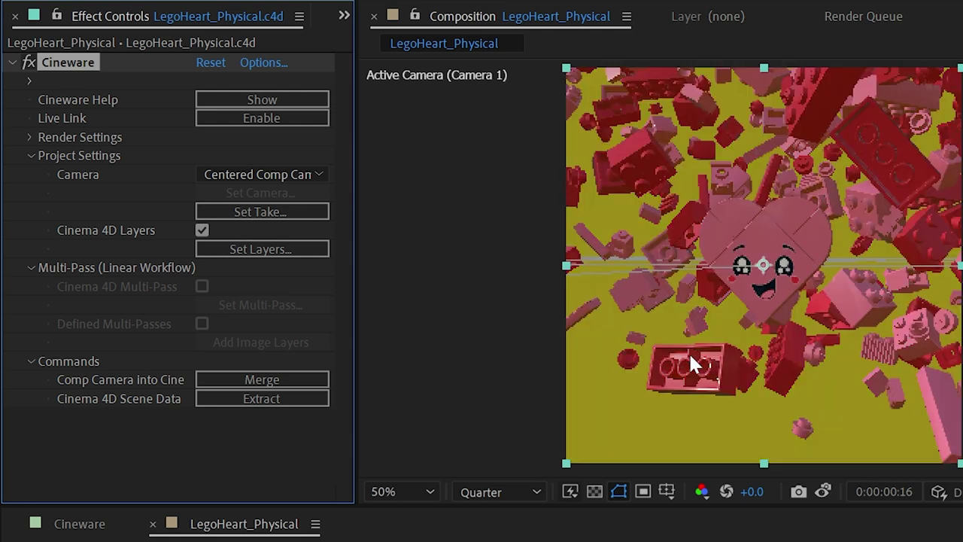
click(284, 254)
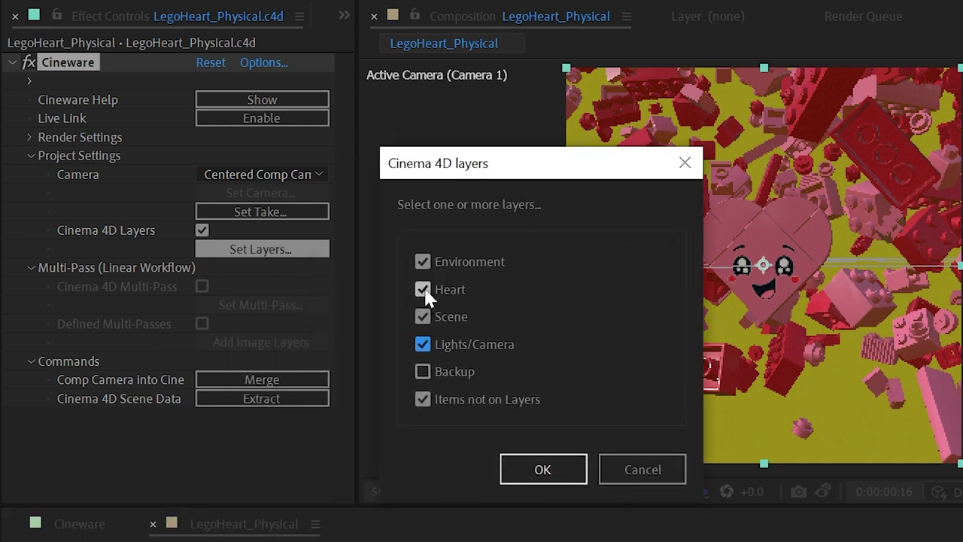
click(424, 292)
click(548, 473)
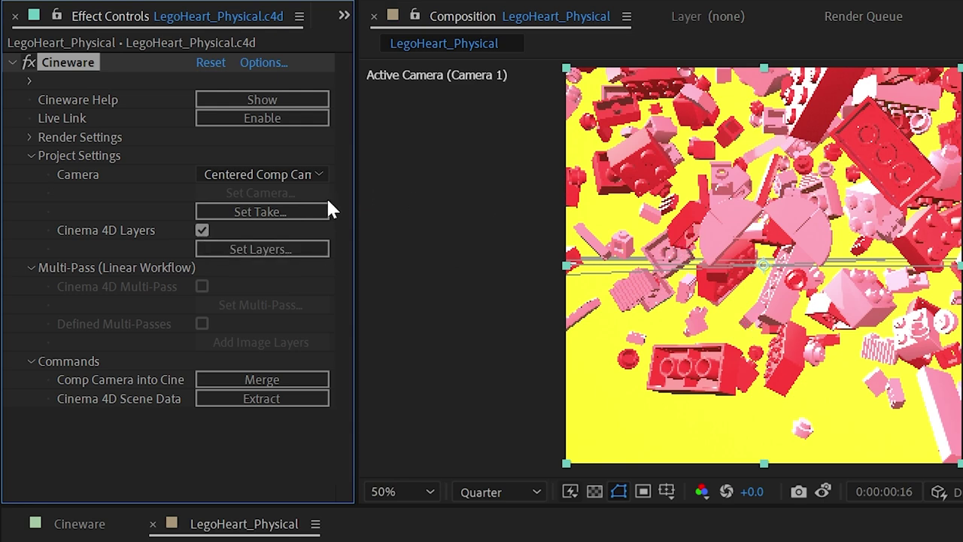
- Turn Cinema 4D Layers off, collapse Project Settings, and switch to Cinema 4D
click(202, 231)
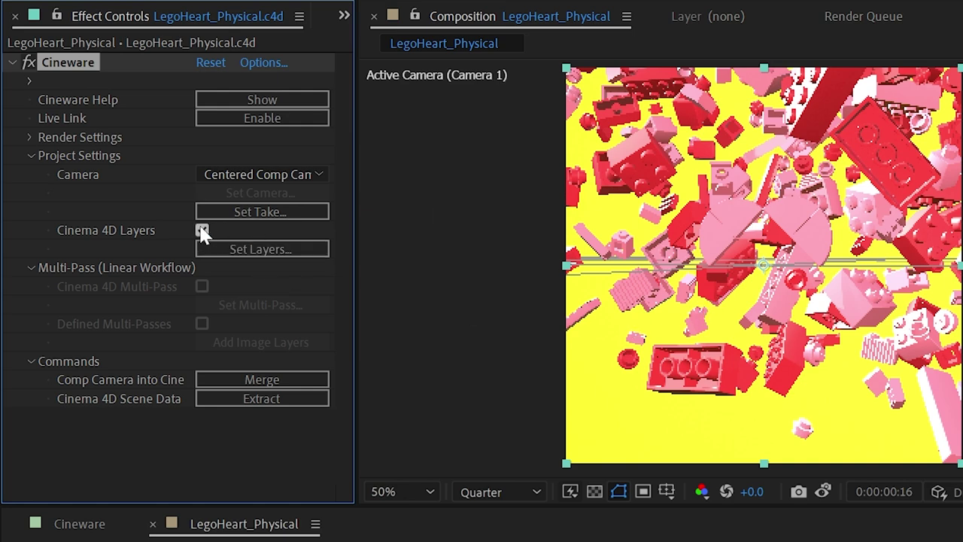
click(31, 155)
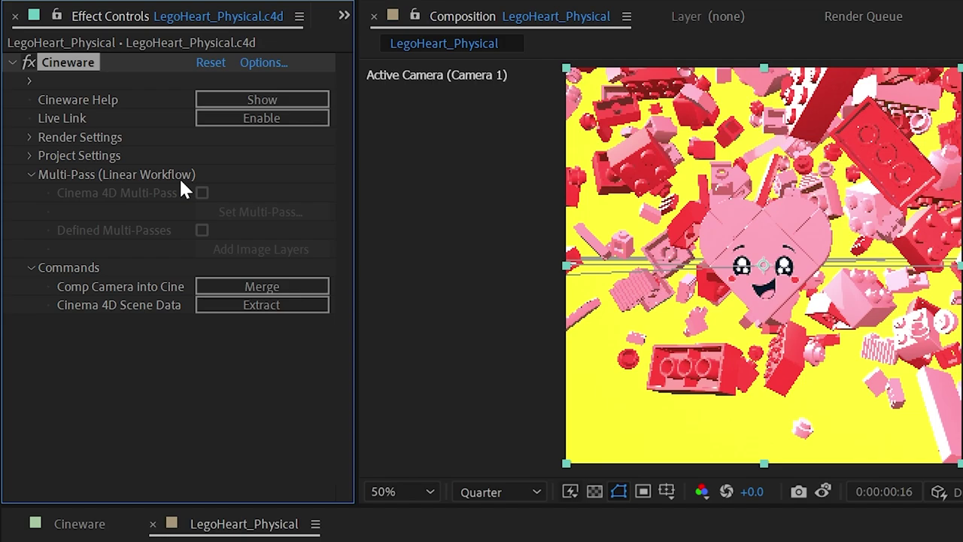
key(alt+Tab)
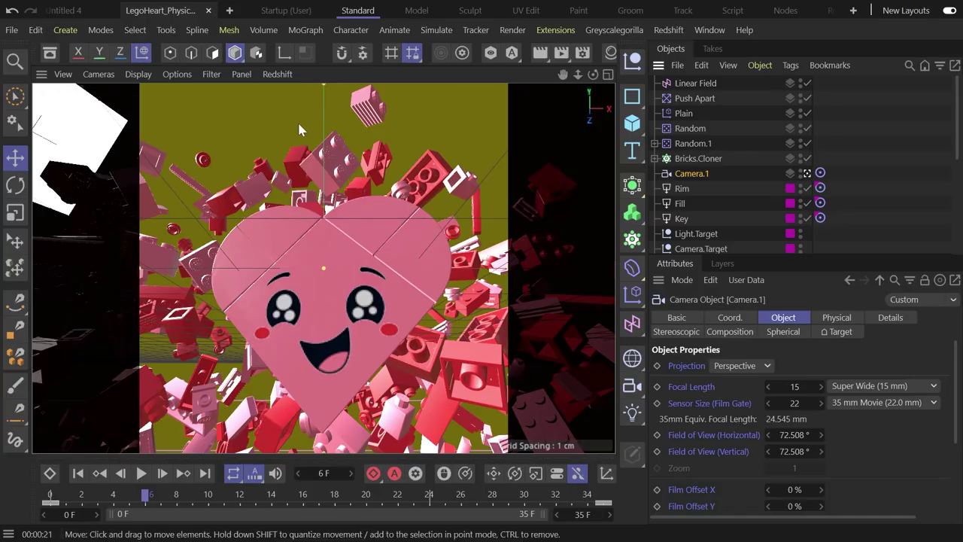
- In Render Settings, keep the renderer set to Standard
click(583, 53)
click(297, 61)
click(289, 77)
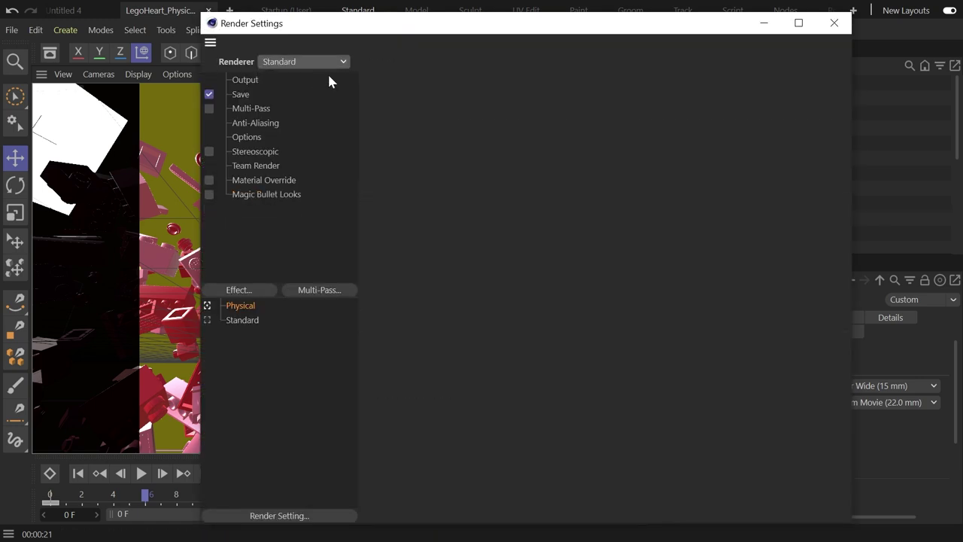
drag(797, 22, 865, 18)
- Enable Multi-Pass and add all image layer passes, then close Render Settings
click(277, 104)
click(318, 105)
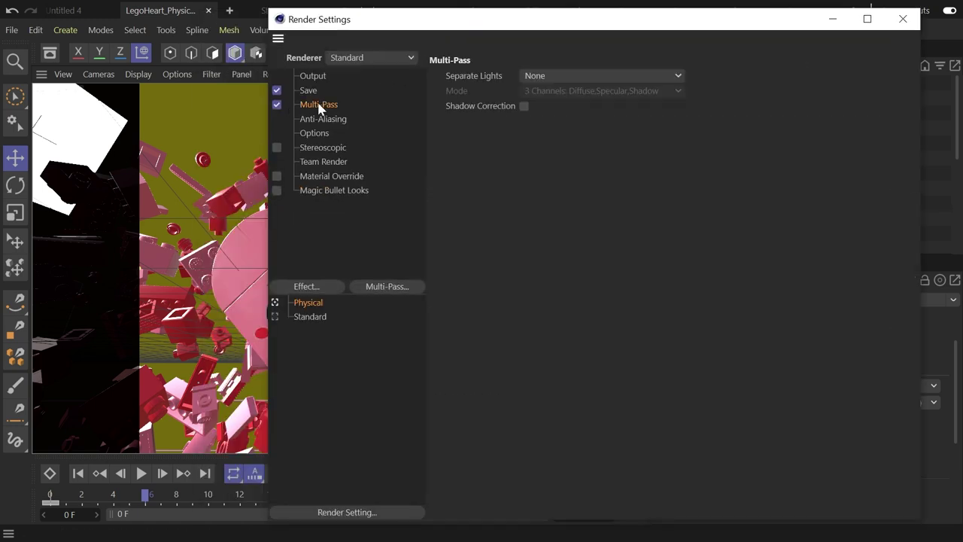
click(369, 256)
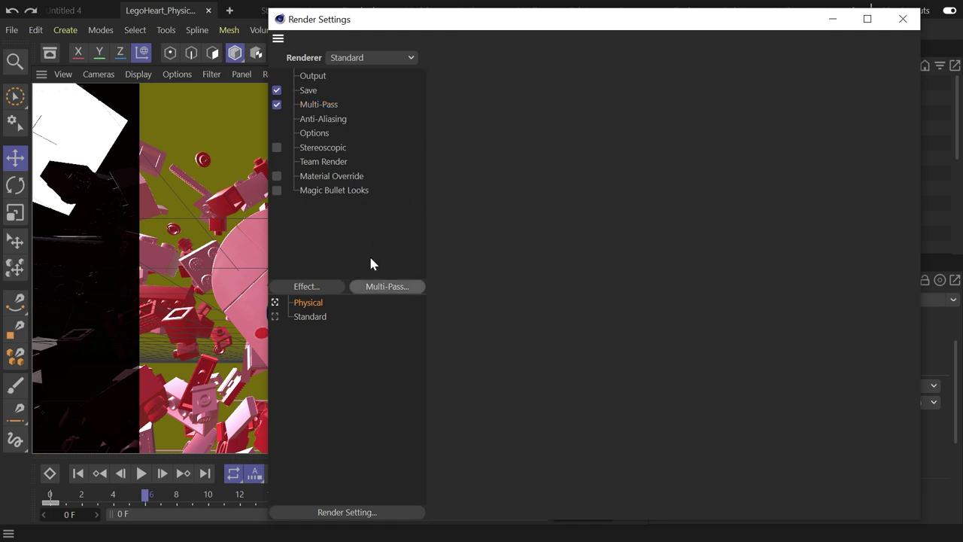
click(369, 287)
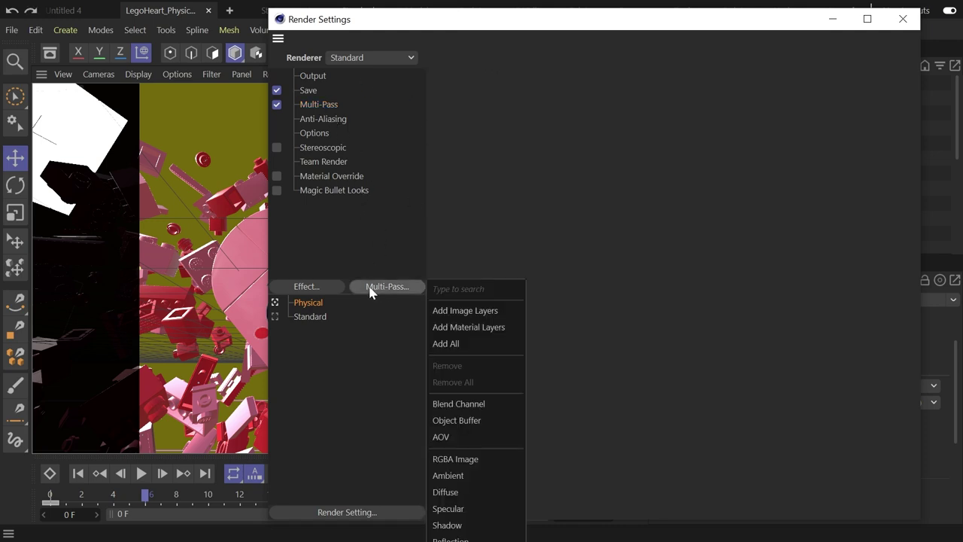
click(500, 310)
scroll(362, 185, down, 3)
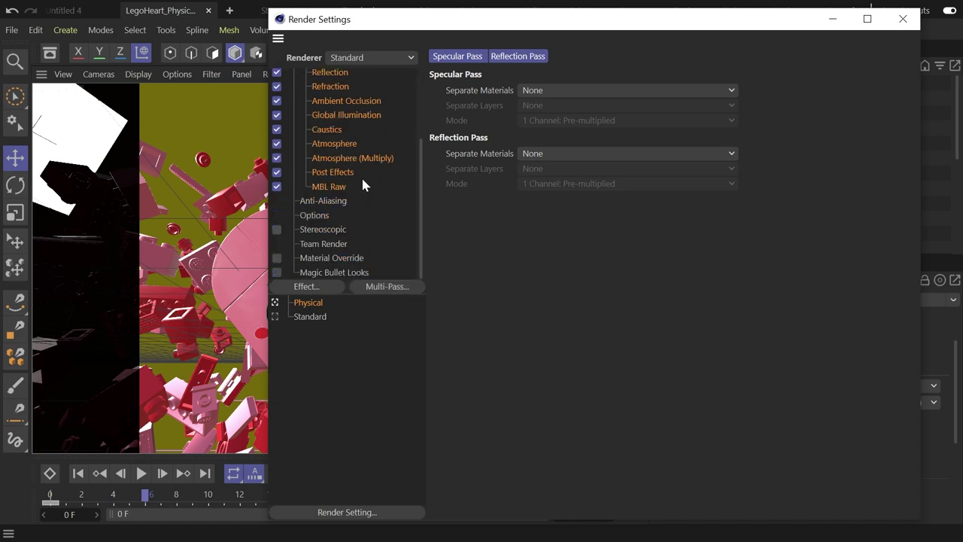
scroll(362, 186, up, 3)
click(903, 19)
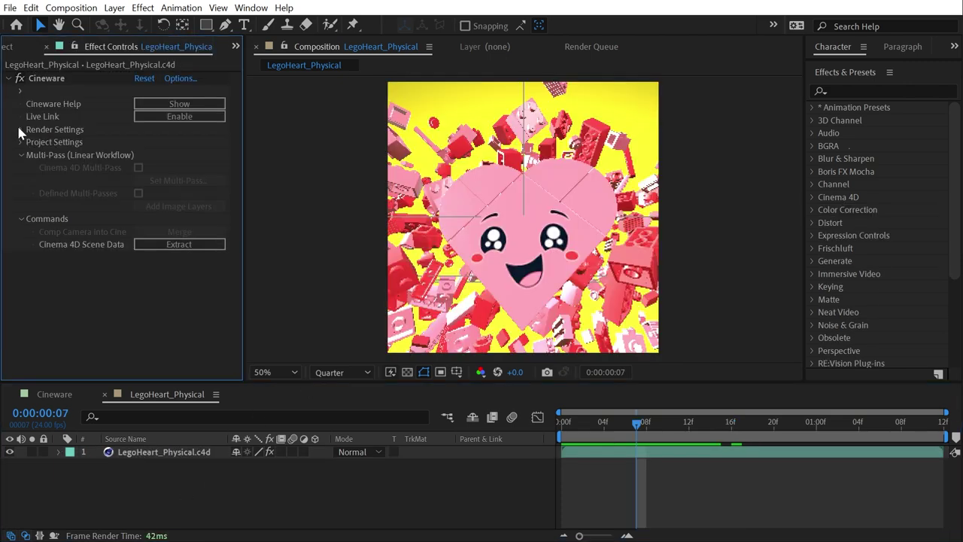
- Change Cineware's renderer from Current (Draft) to Current and go to frame 6
click(181, 141)
click(190, 172)
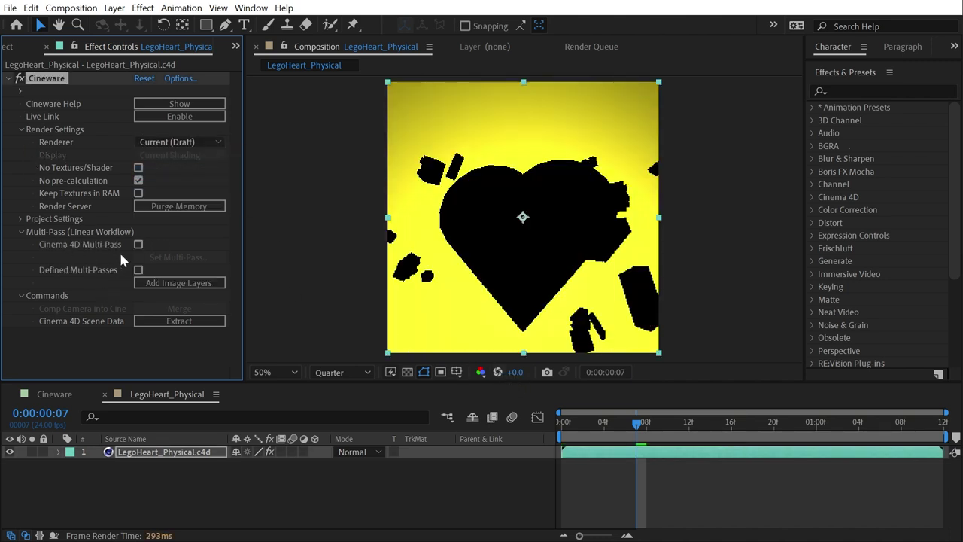
click(172, 142)
click(171, 158)
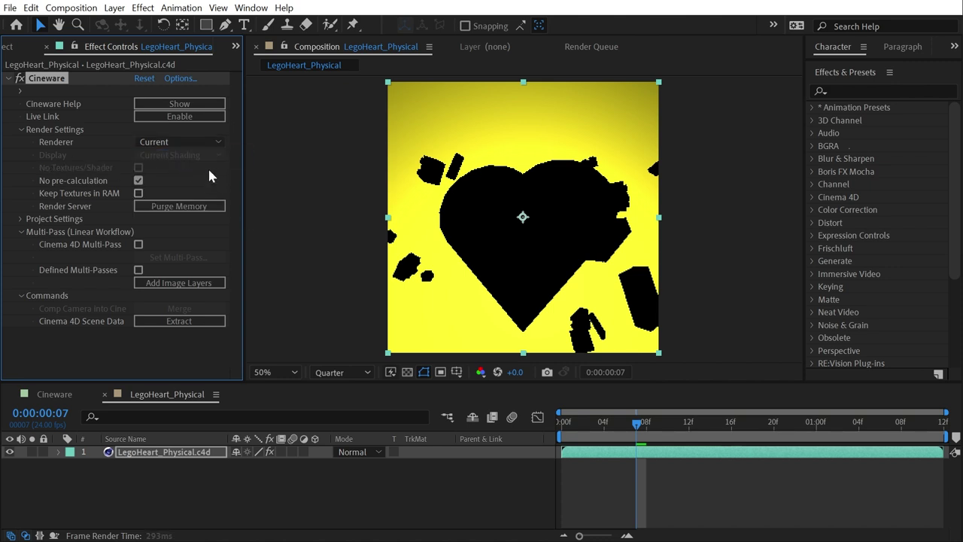
click(623, 425)
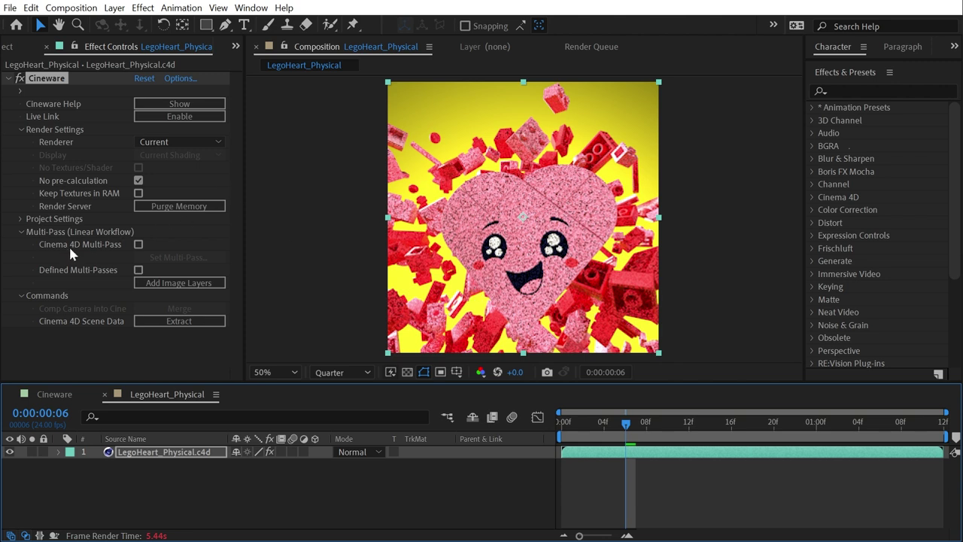
- Enable Cinema 4D Multi-Pass and show the Diffuse pass
click(138, 244)
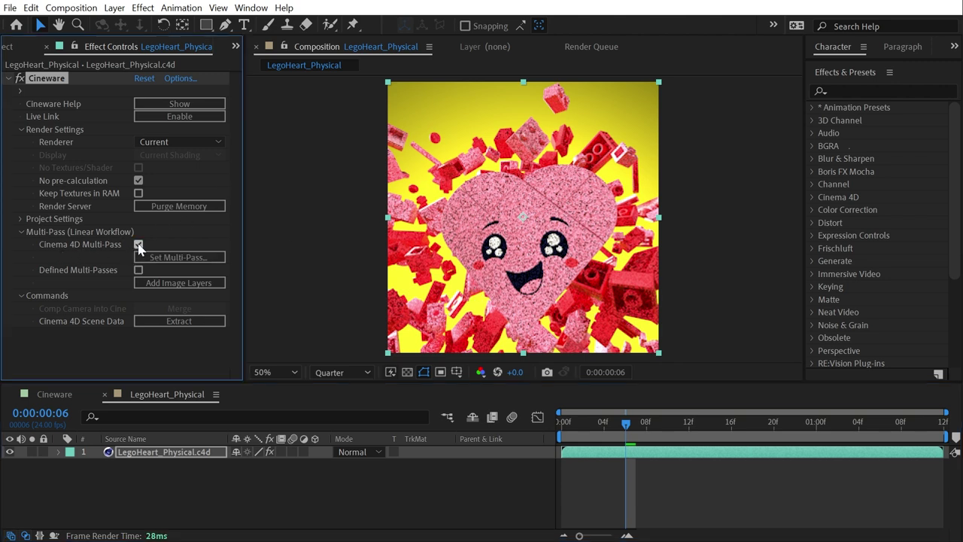
click(167, 261)
drag(148, 358, 283, 154)
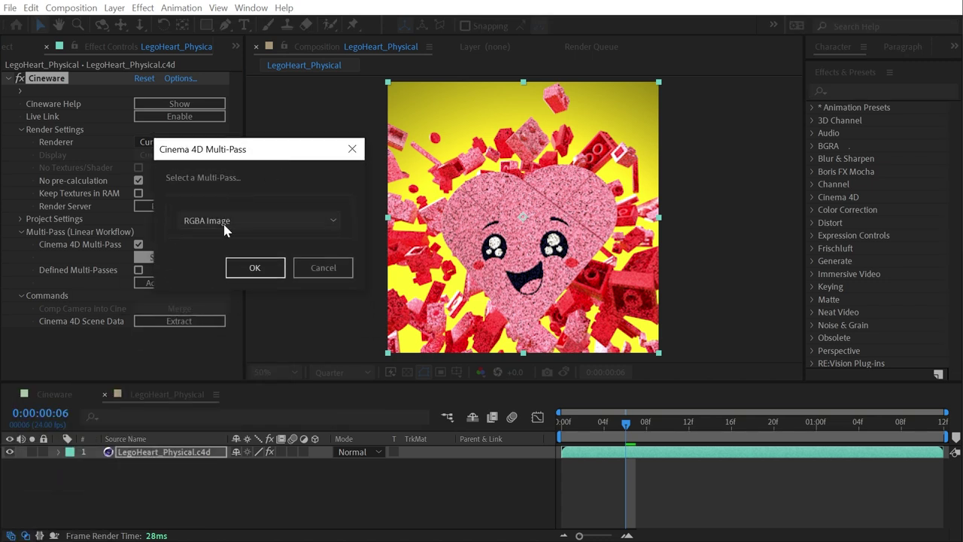
click(262, 220)
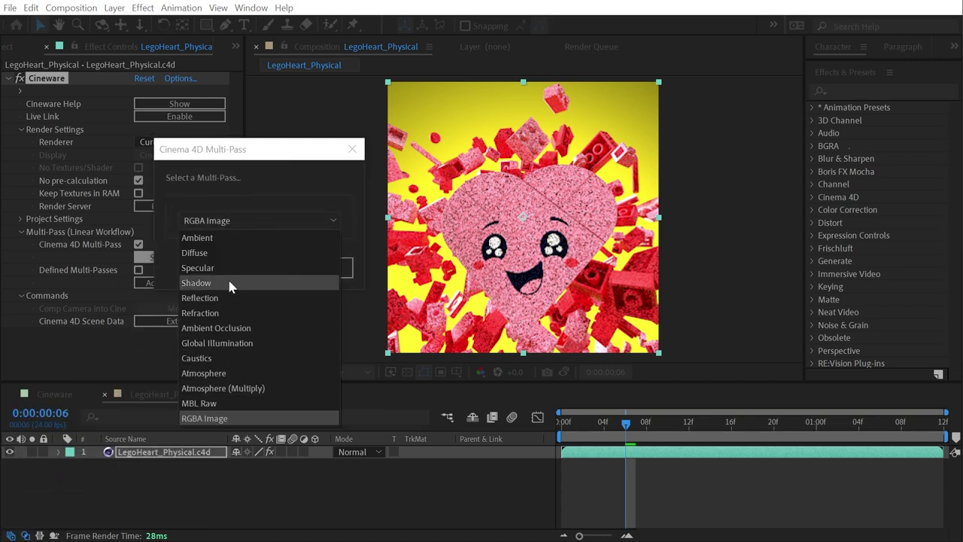
click(224, 253)
click(255, 269)
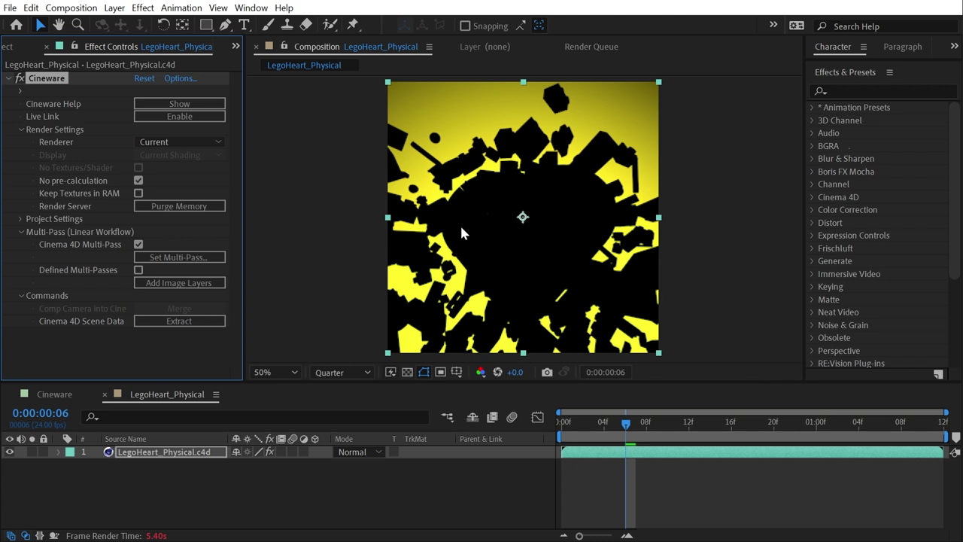
- Change the displayed multi-pass from Diffuse to Reflection
click(209, 259)
click(284, 283)
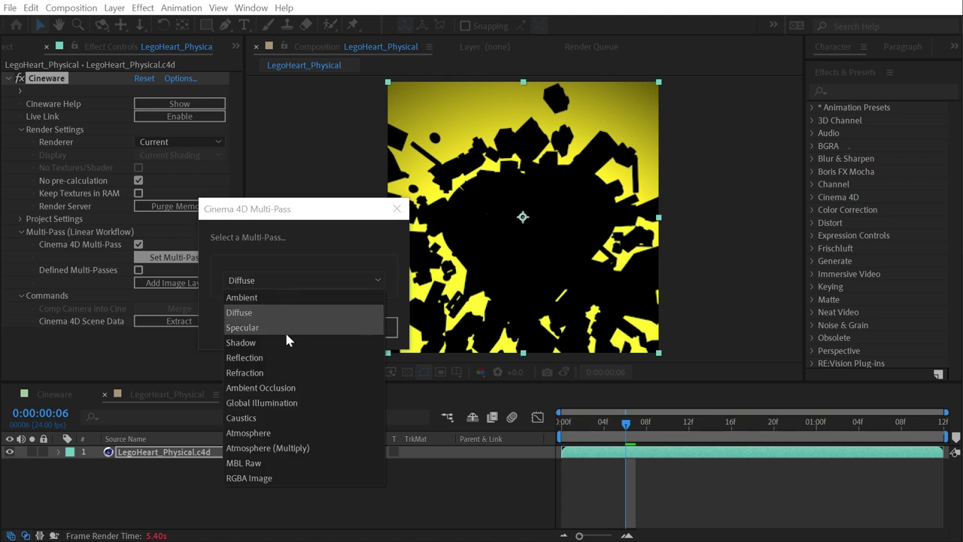
click(281, 360)
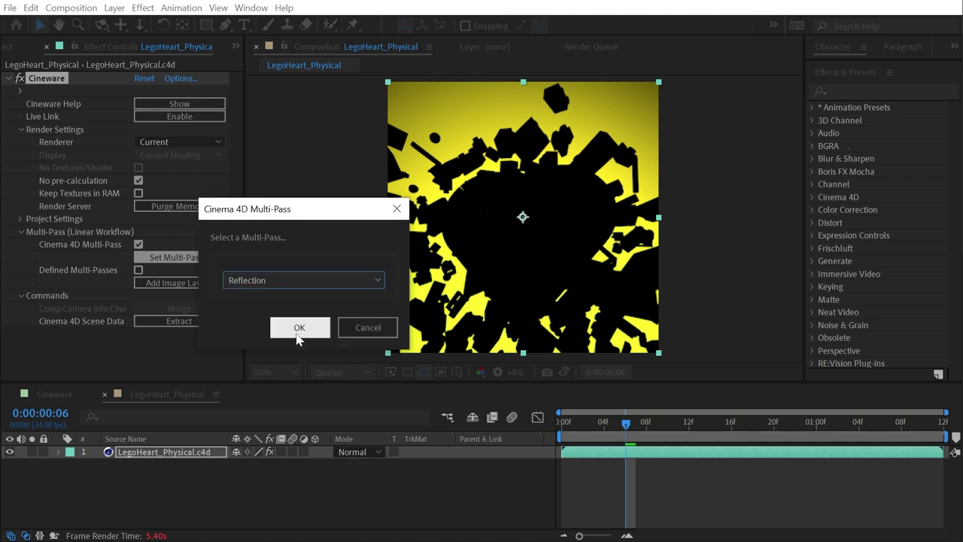
click(298, 326)
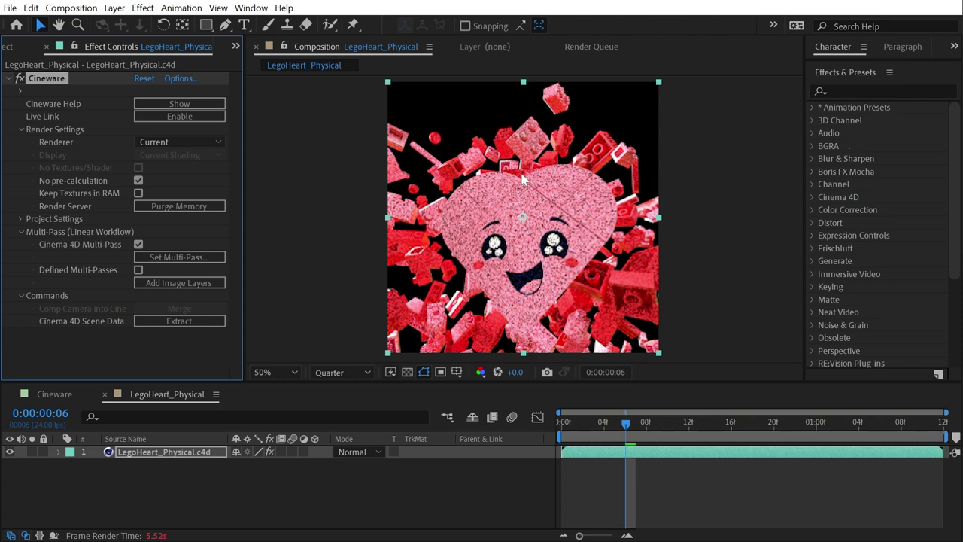
click(418, 376)
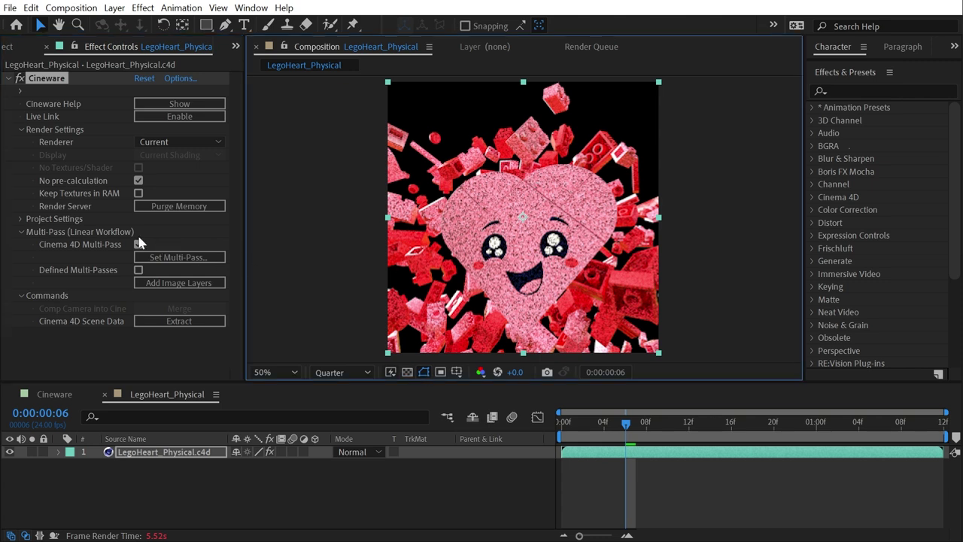
- Set project colour depth to 32 bits per channel with Linearize Working Space on
click(18, 49)
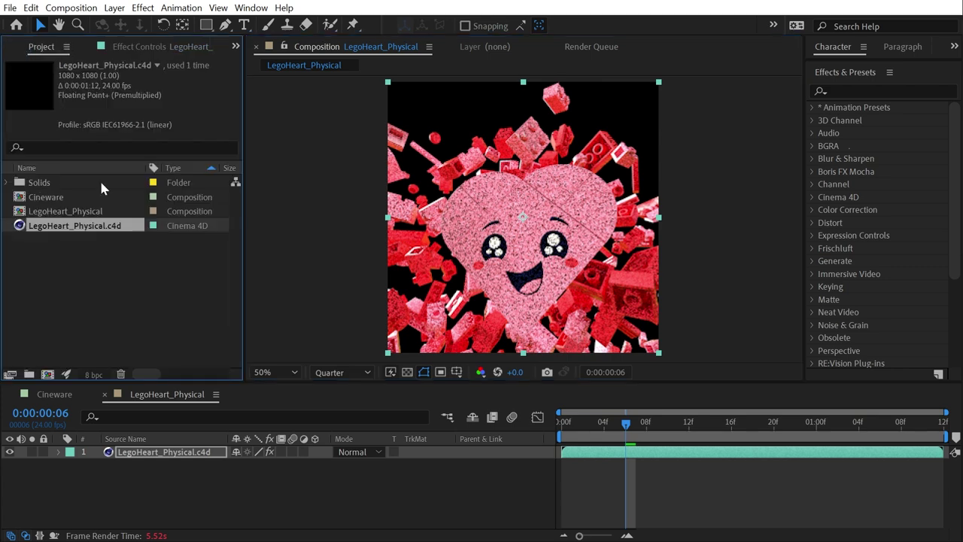
click(93, 374)
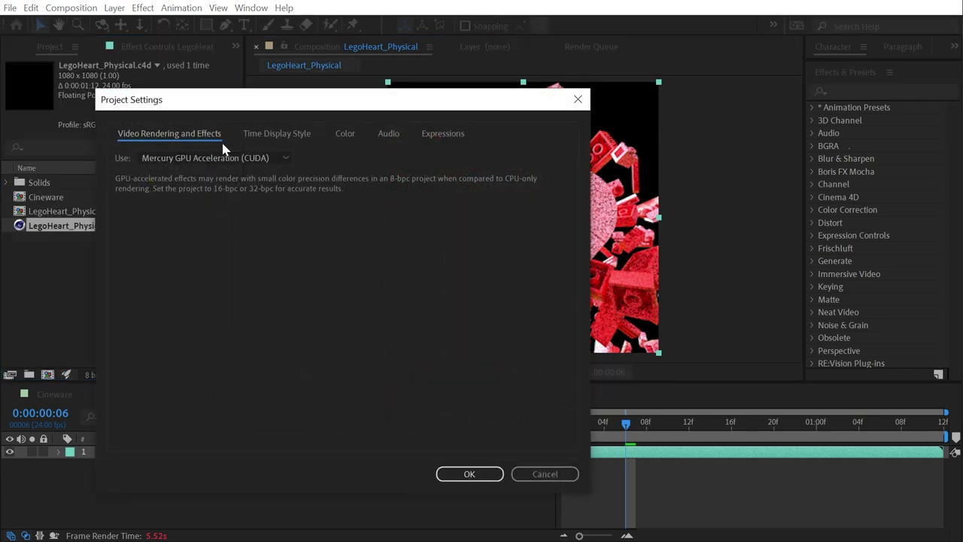
click(345, 134)
click(239, 157)
click(241, 205)
click(240, 224)
click(470, 473)
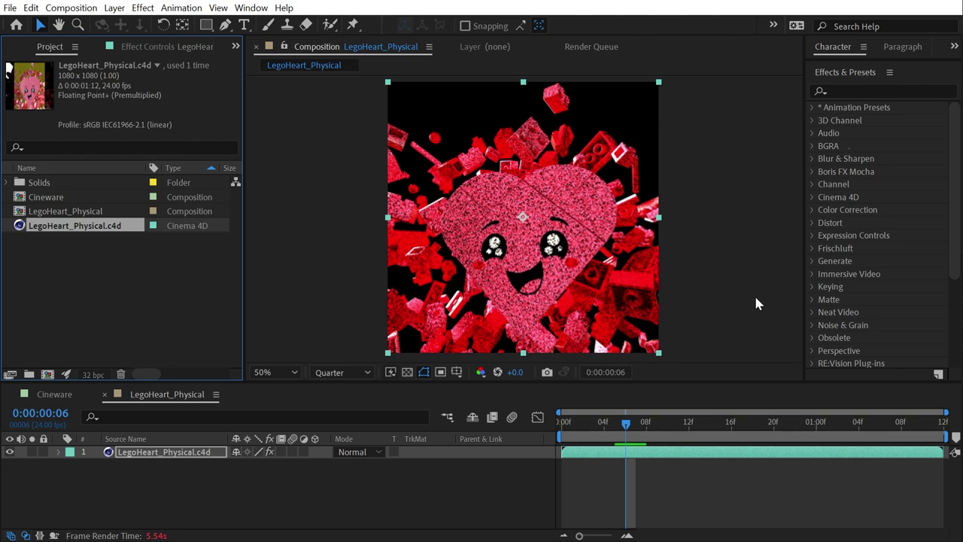
- Inspect the Multi-Pass list in Cinema 4D's Render Settings, close it, and return to After Effects
click(154, 49)
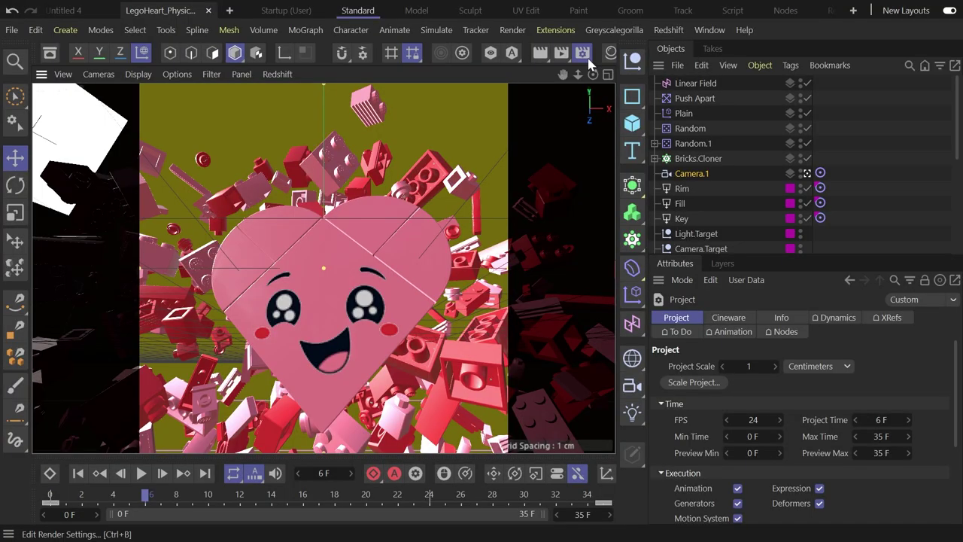
click(582, 52)
scroll(362, 160, down, 3)
scroll(365, 181, up, 3)
scroll(400, 249, down, 3)
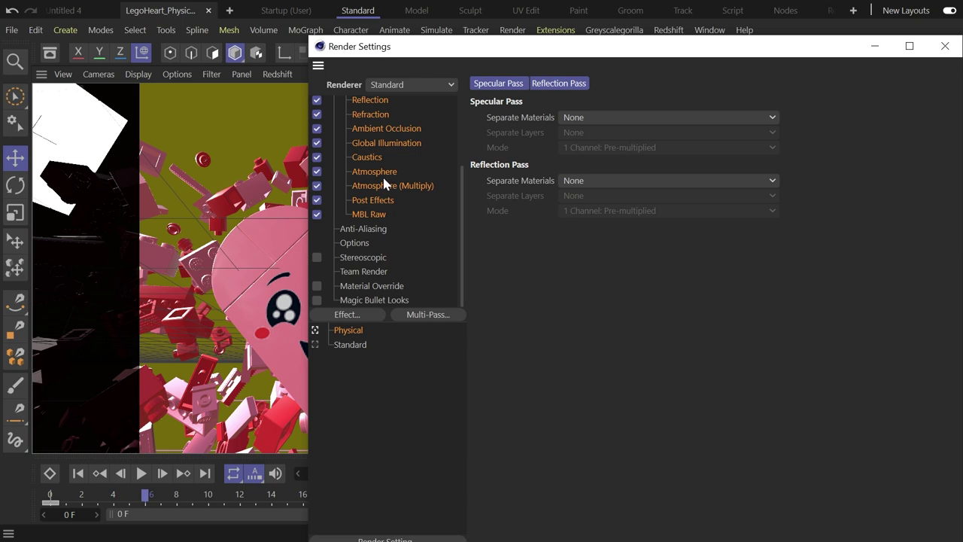
click(427, 313)
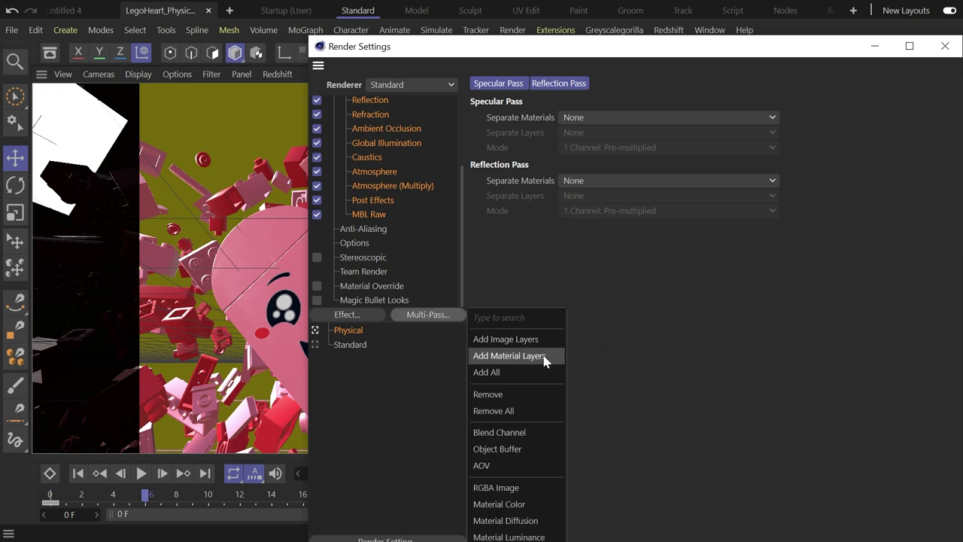
click(724, 353)
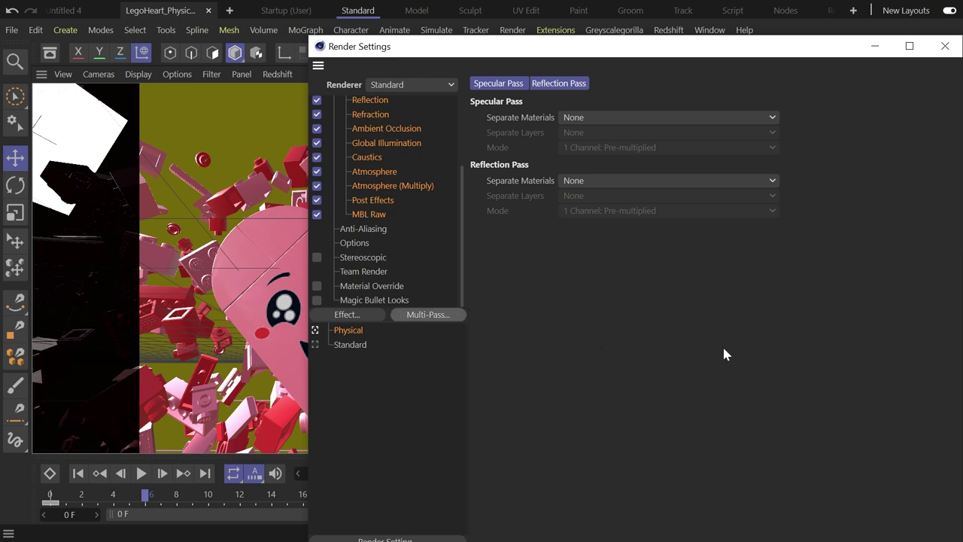
click(945, 46)
key(alt+Tab)
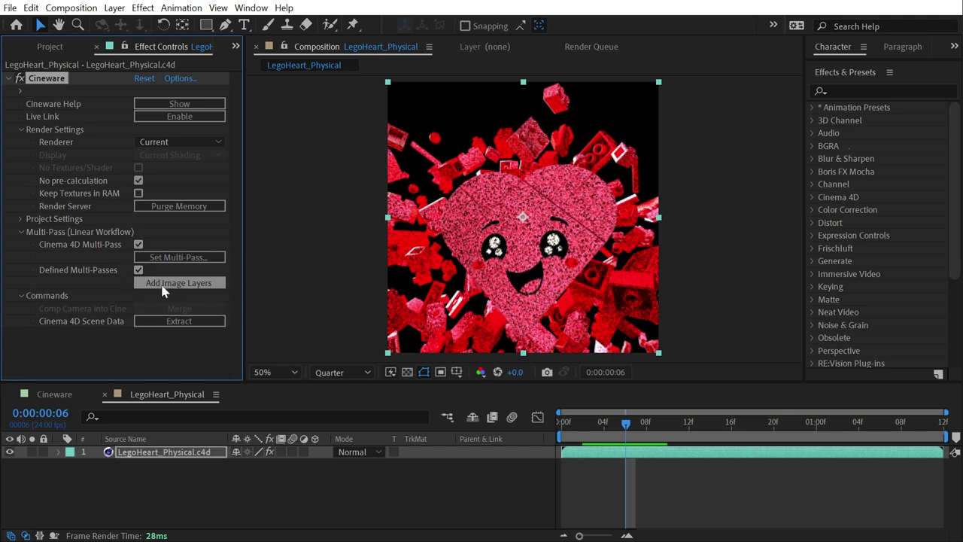
- Add the Cineware passes as separate image layers and enlarge the Timeline to review them
click(163, 290)
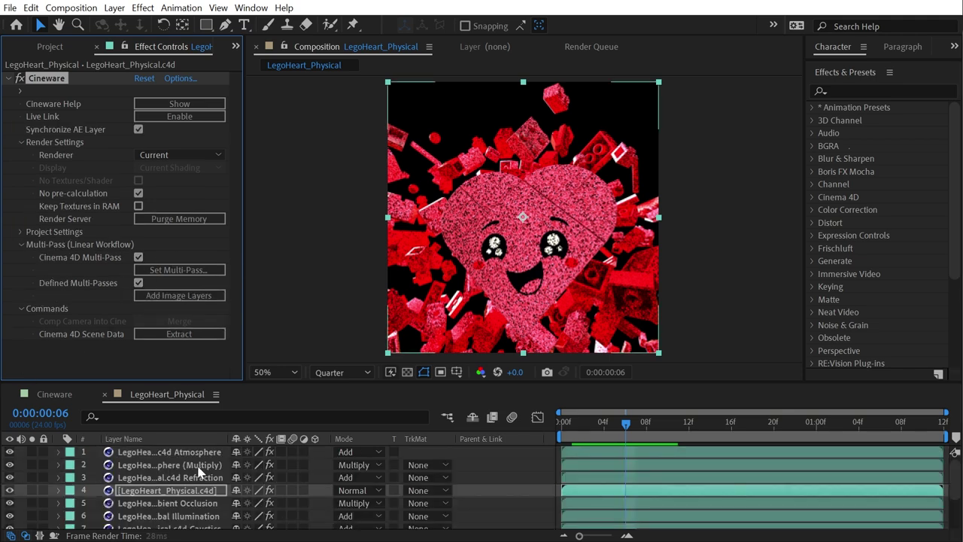
drag(254, 380, 276, 292)
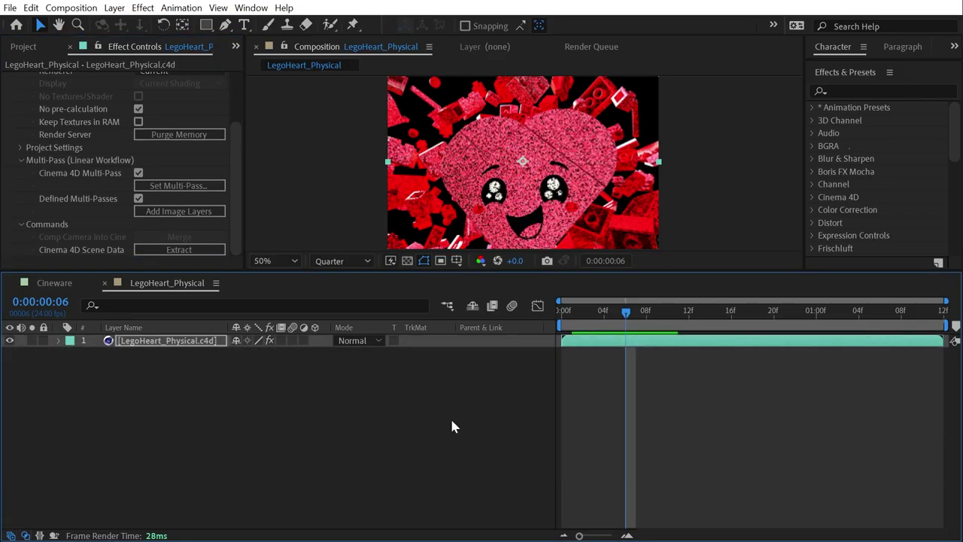
drag(177, 273, 194, 371)
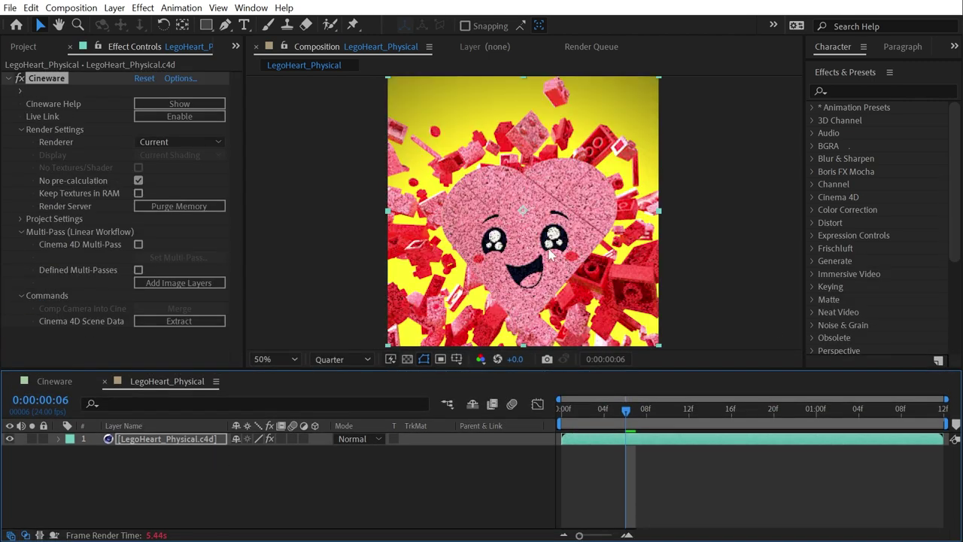
- Return to the Cineware effect settings and collapse the Multi-Pass (Linear Workflow) section
click(27, 49)
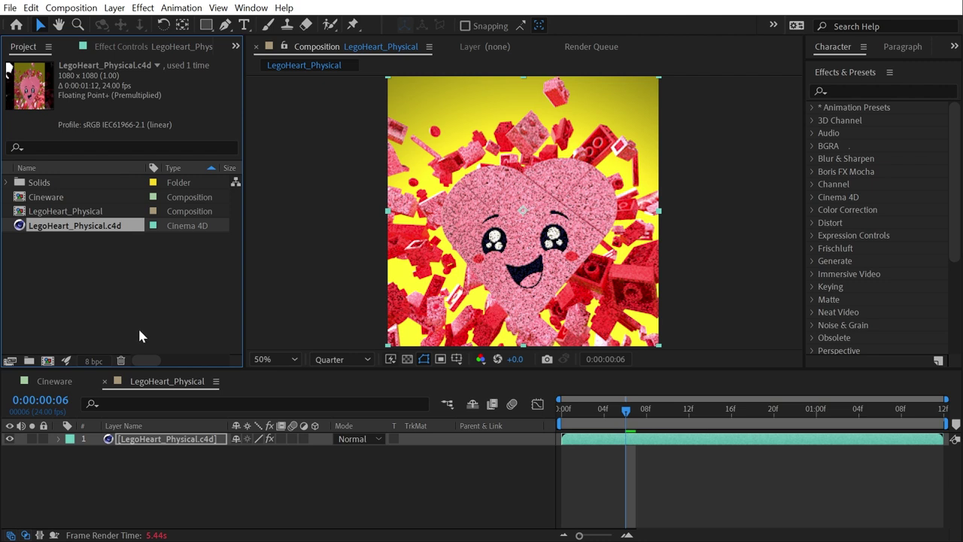
click(140, 50)
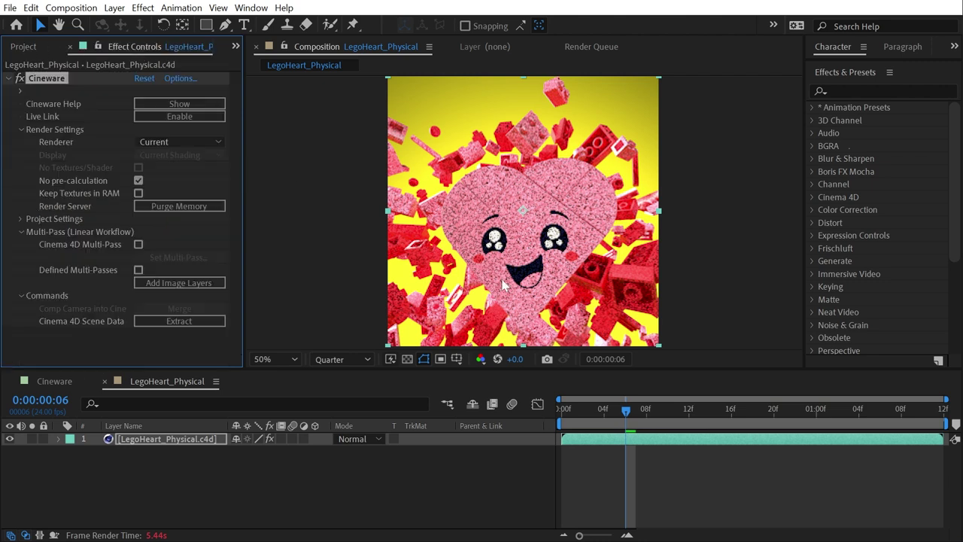
click(21, 232)
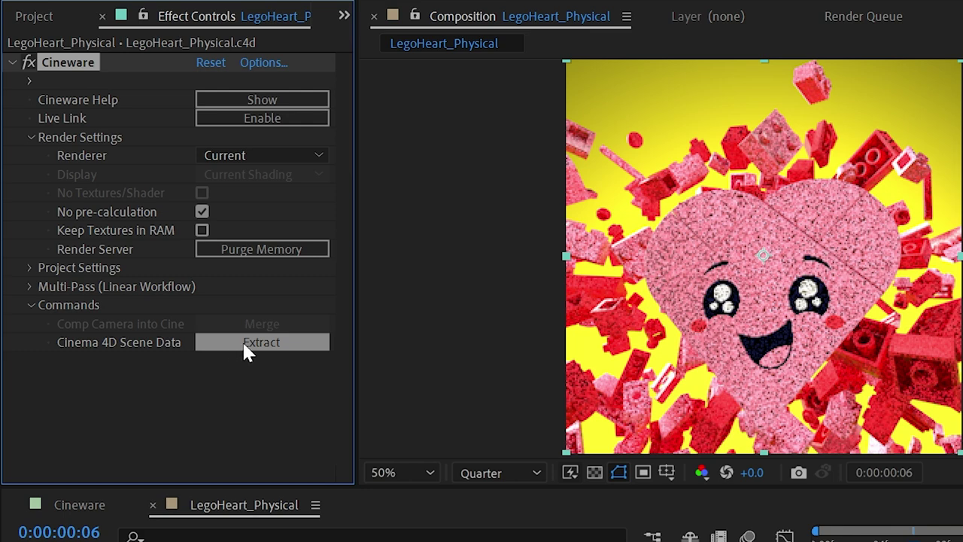
- Extract the Cinema 4D scene data and inspect the new Key, Fill, Rim and Camera.1 layers
click(241, 342)
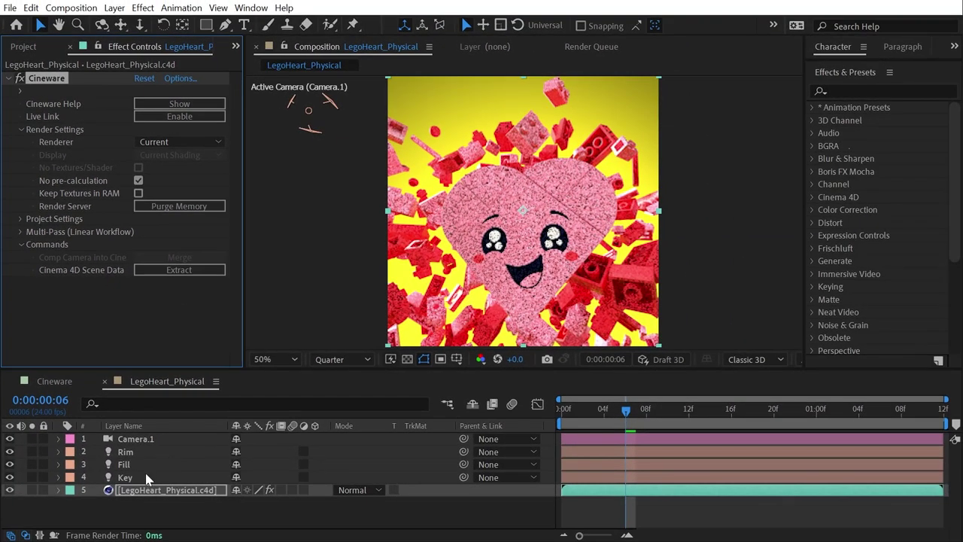
click(144, 478)
click(135, 465)
click(131, 453)
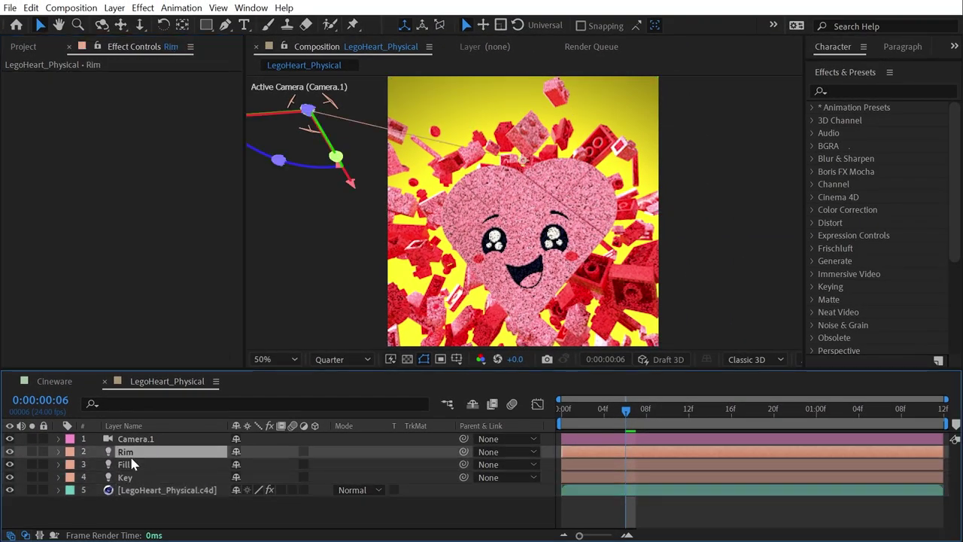
click(137, 441)
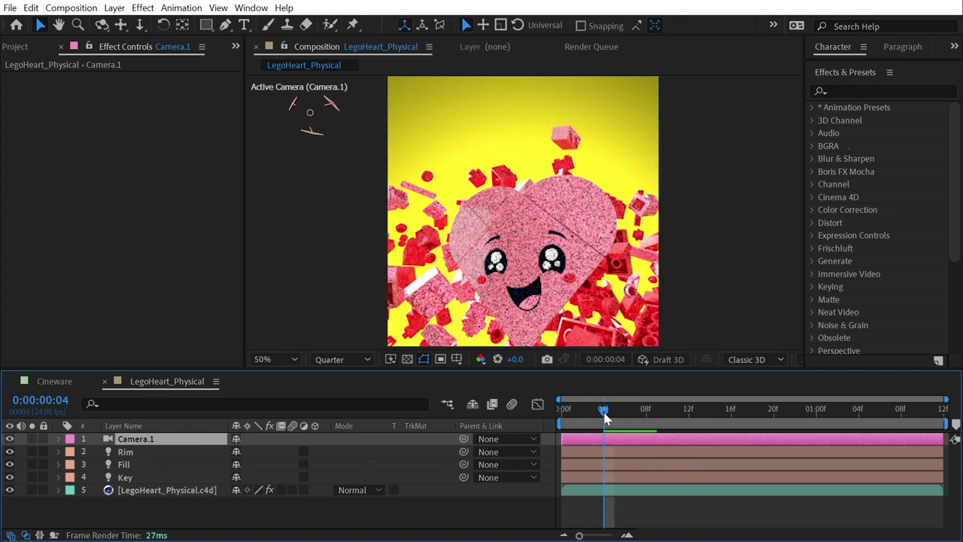
- Undo the extraction, then add an External Compositing render tag to Cinema 4D's Extrude.Face
key(ctrl+z)
key(alt+Tab)
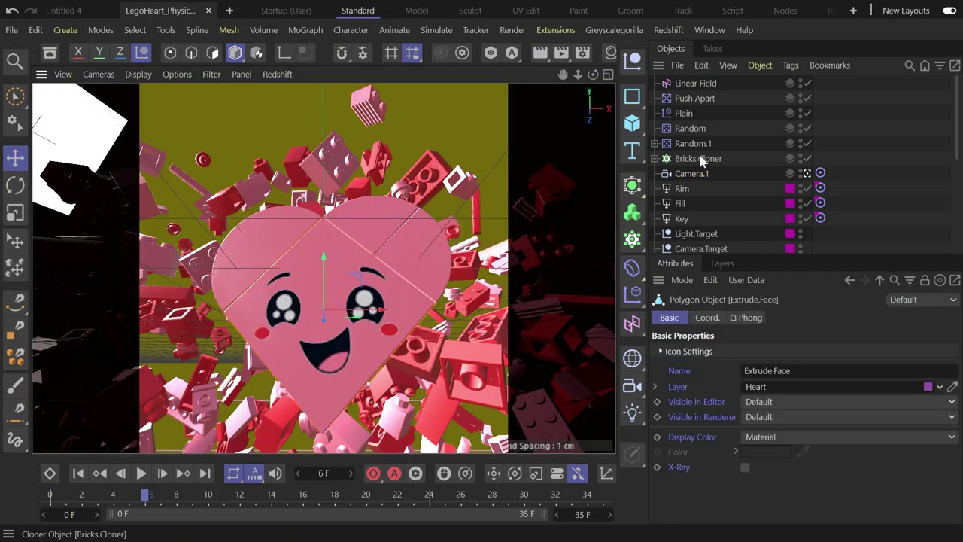
scroll(702, 158, down, 5)
click(790, 65)
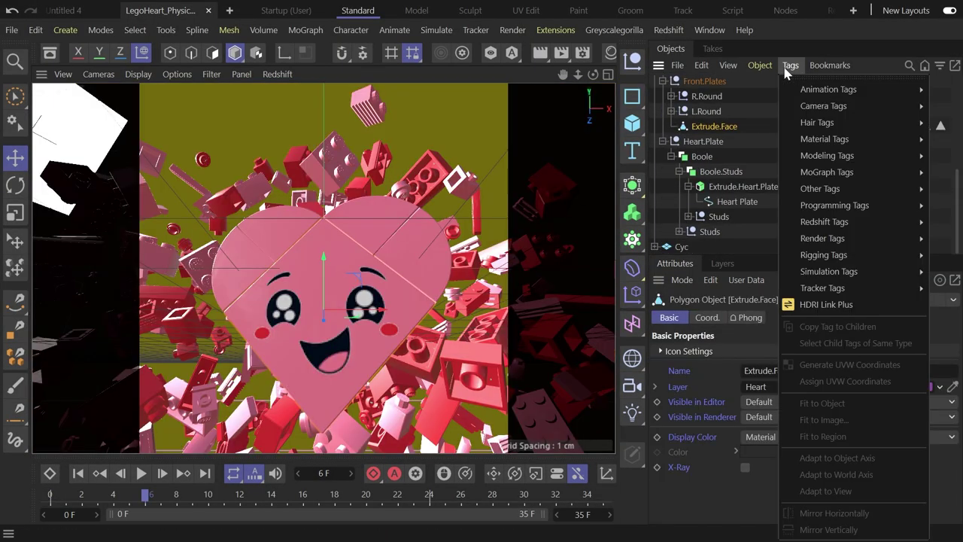
mouse_move(828, 106)
mouse_move(830, 239)
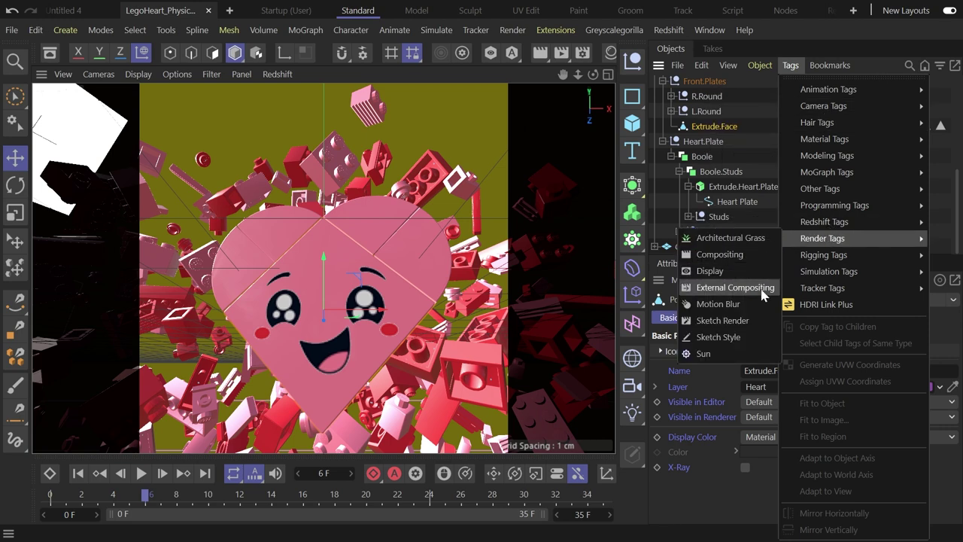
click(735, 287)
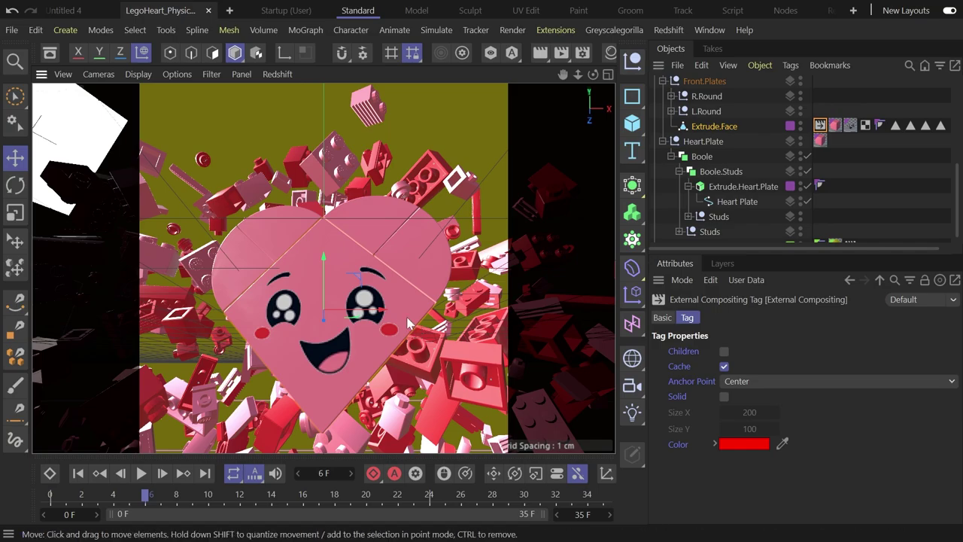
key(alt+Tab)
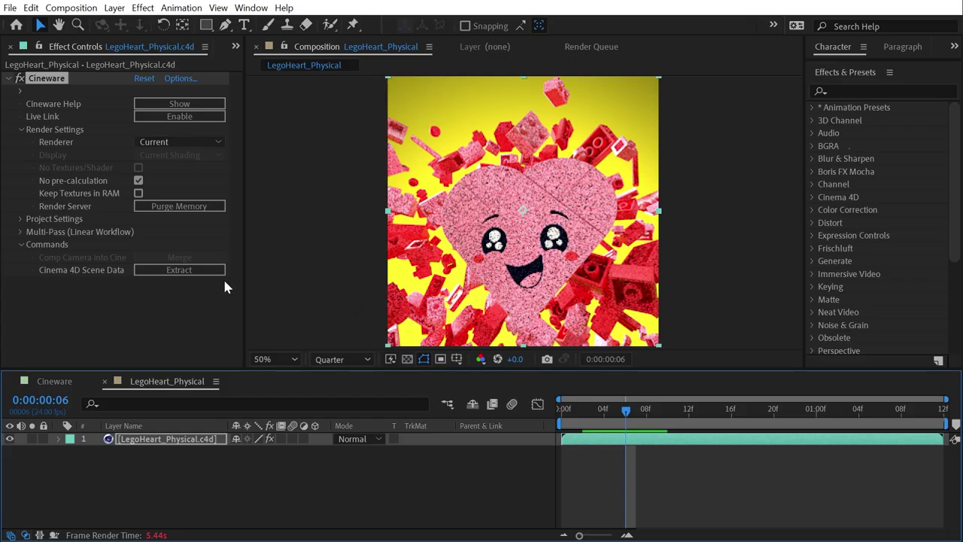
- At frame 4, extract the camera, lights and Extrude.Face null, then scrub to check the animation
click(604, 412)
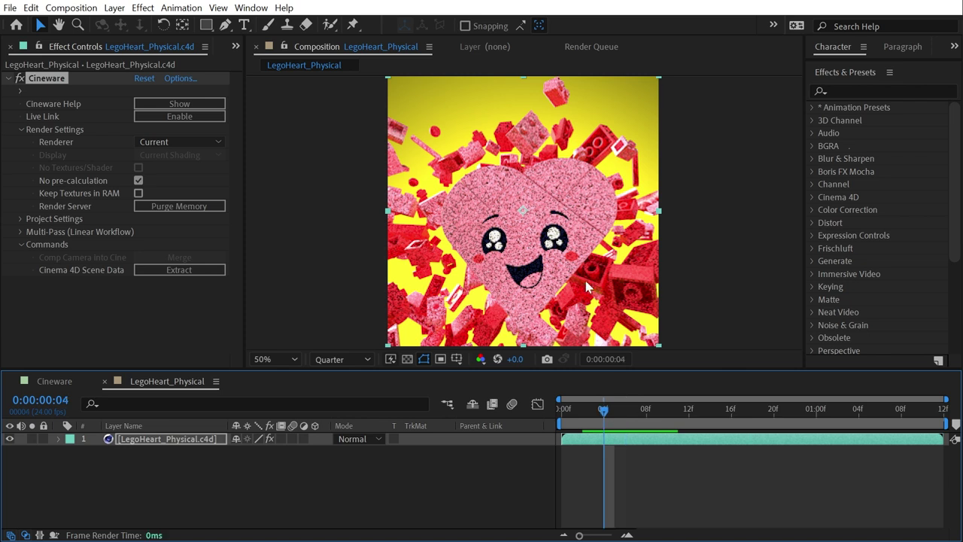
click(207, 277)
click(129, 477)
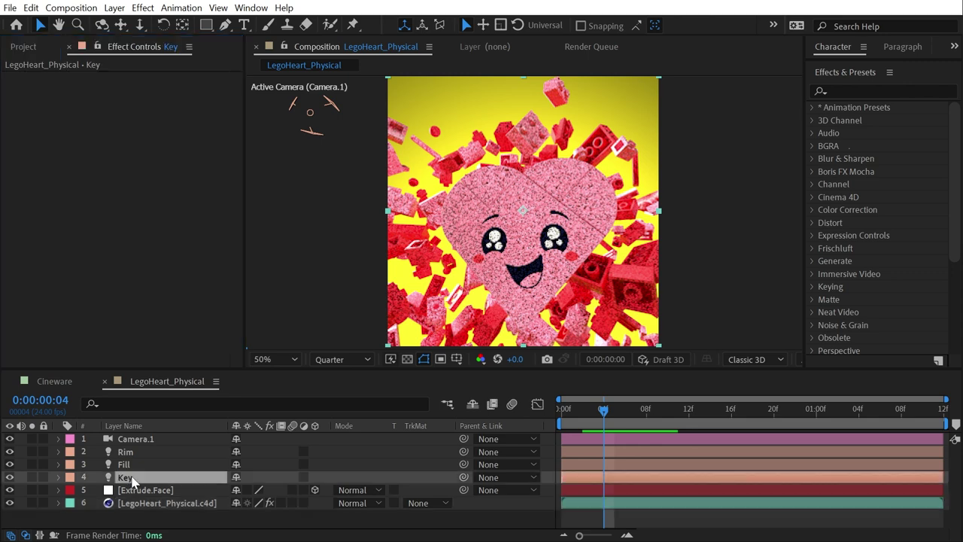
click(150, 490)
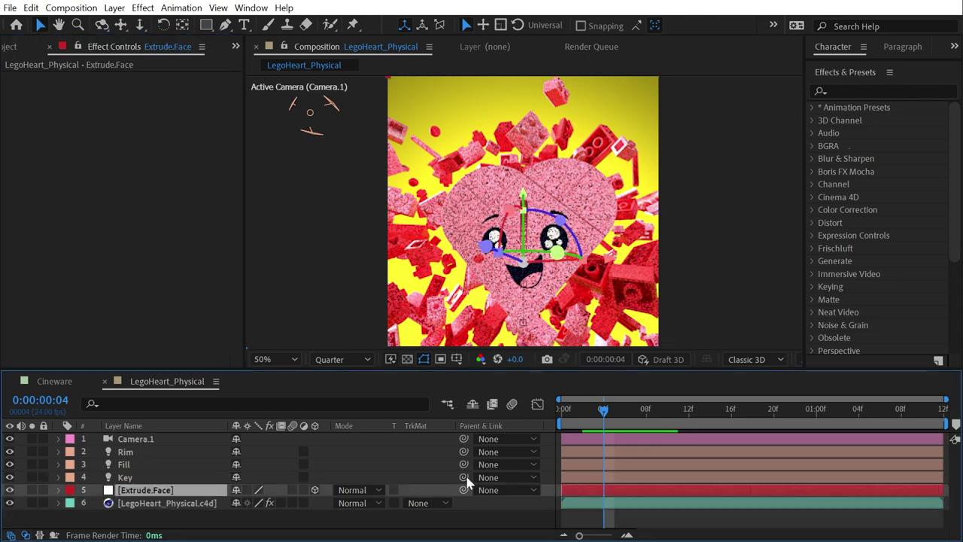
drag(613, 417, 543, 408)
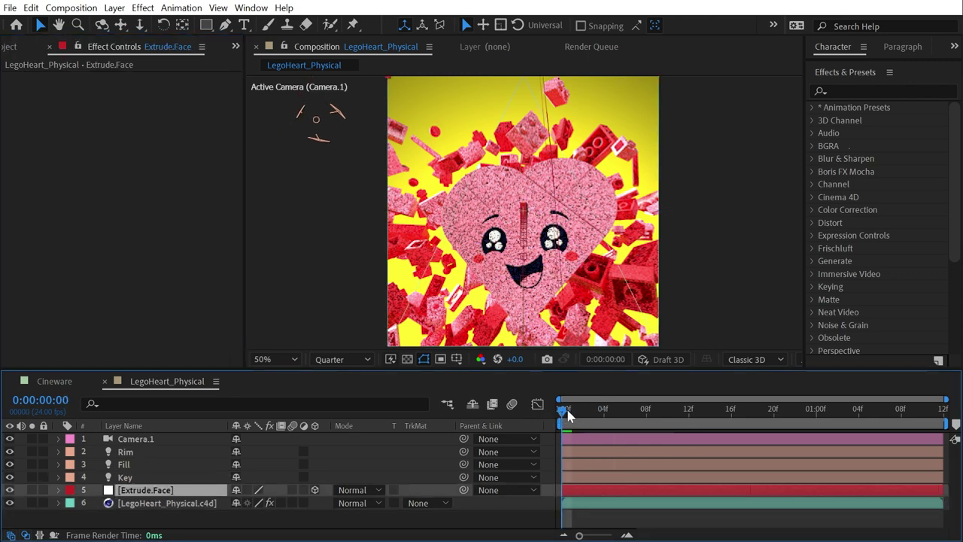
drag(568, 416, 636, 429)
- Set the Cinema 4D layer's Cineware renderer to Viewport (Draft) and scrub to re-render
click(636, 503)
click(178, 142)
click(190, 189)
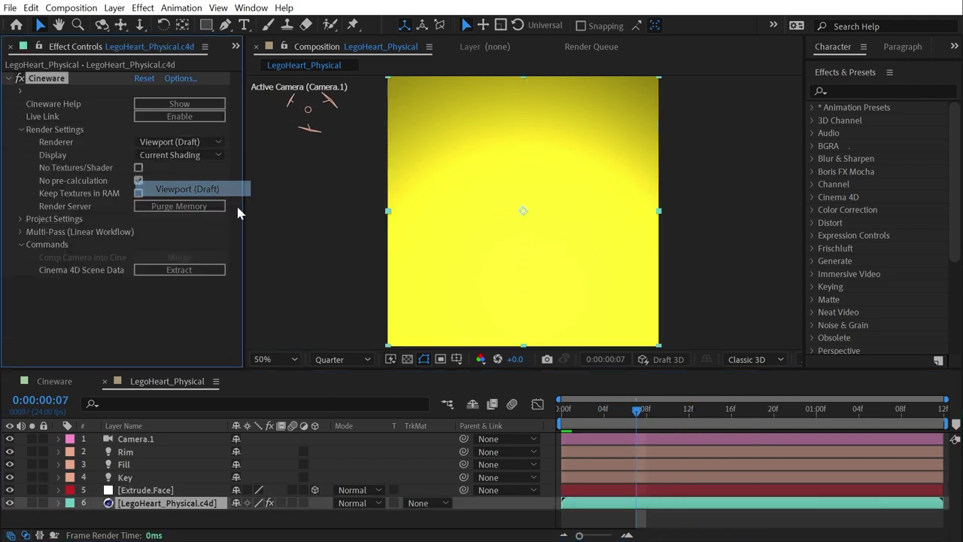
drag(585, 409, 647, 413)
key(ctrl+Up)
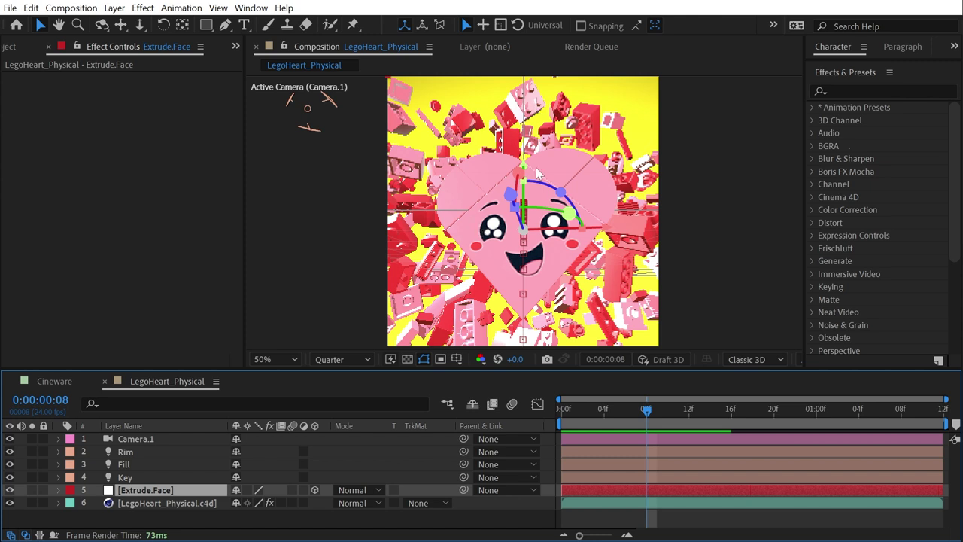
- Create a 'Lego' text layer with white fill and its 3D switch enabled
key(ctrl+t)
click(469, 182)
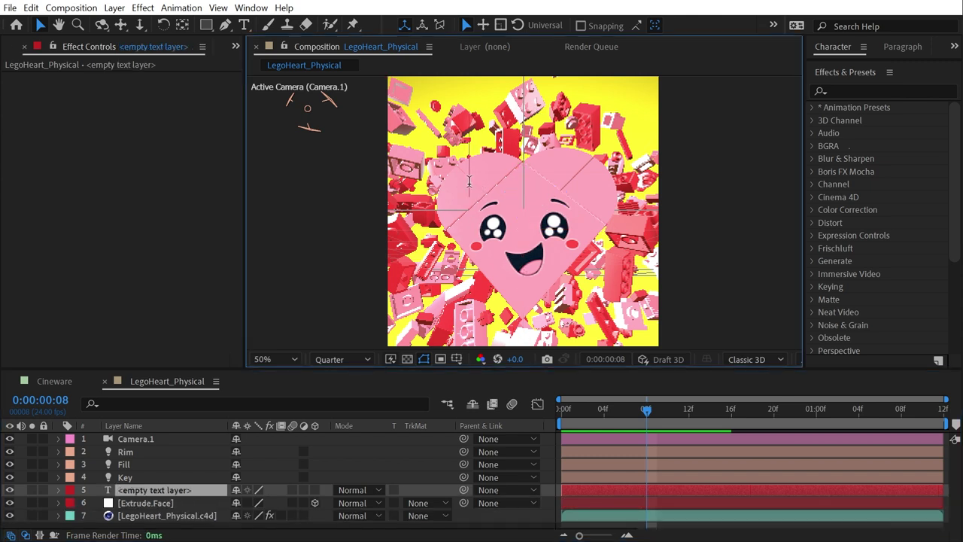
text(Lego)
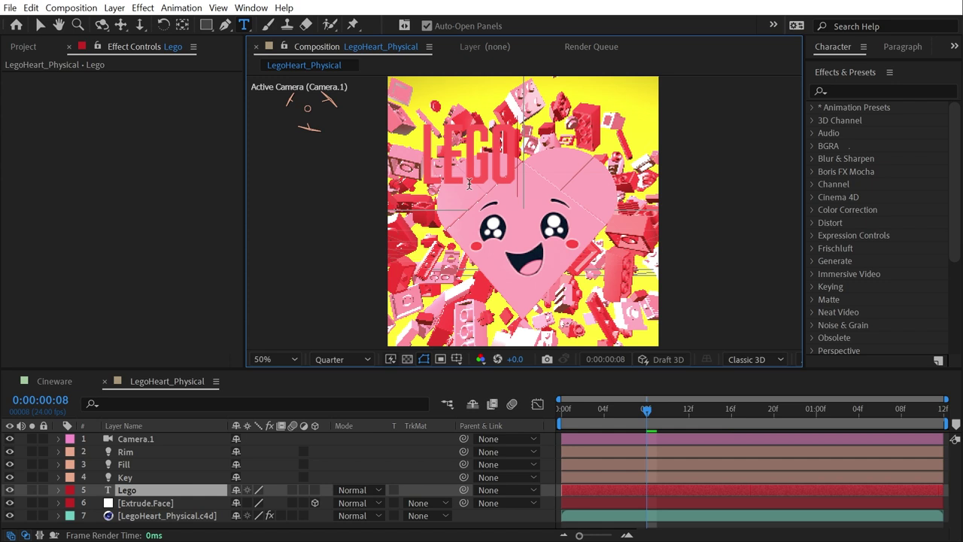
click(894, 48)
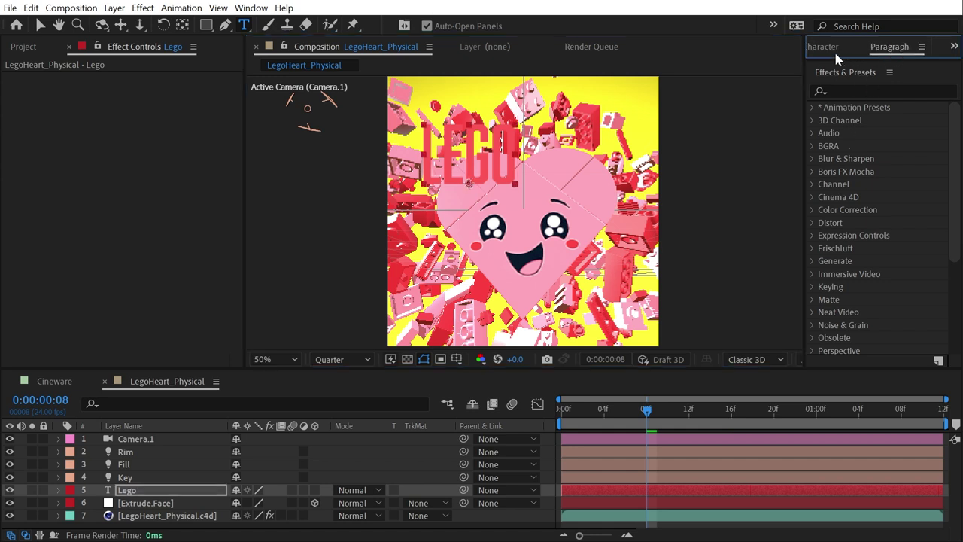
drag(833, 49, 831, 64)
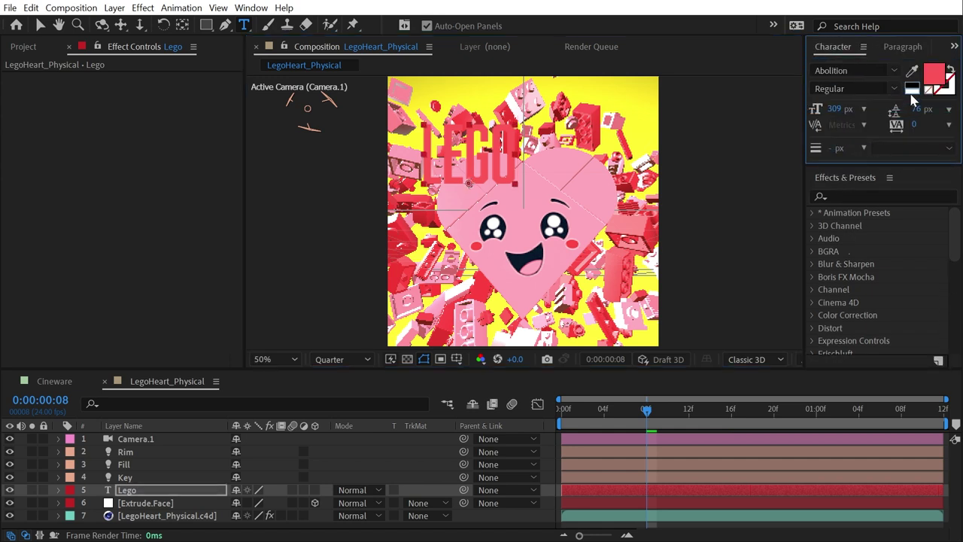
click(316, 493)
click(315, 490)
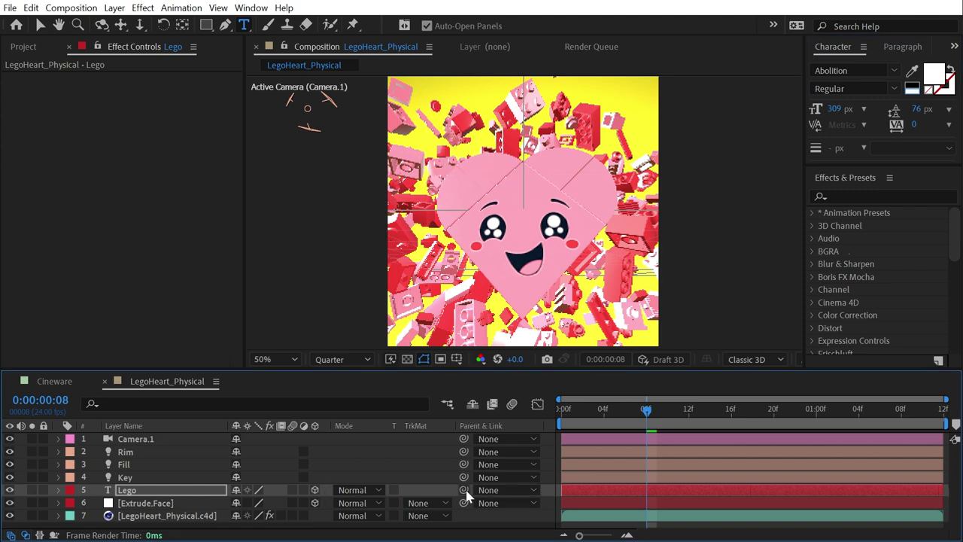
- Parent the Lego text to the Extrude.Face null and shrink it to 7 px
drag(464, 490, 173, 504)
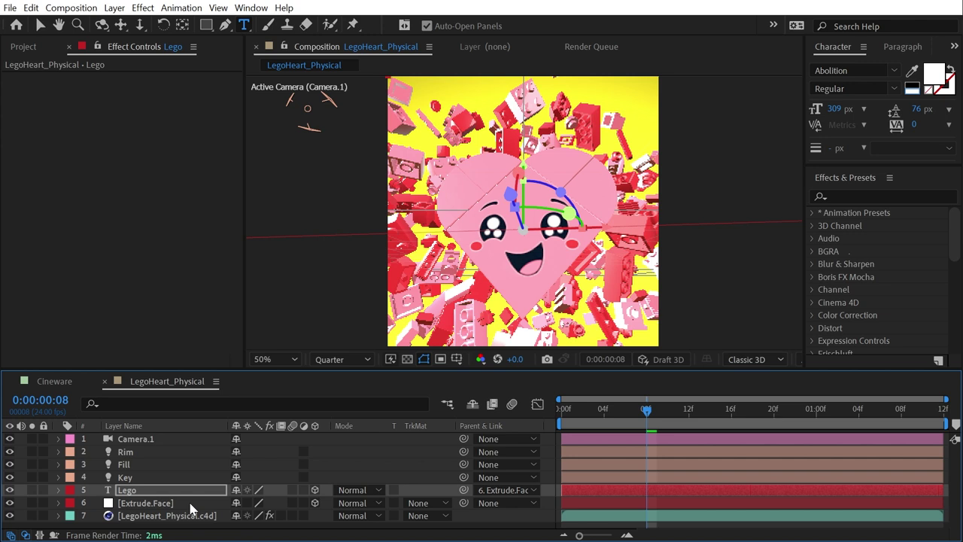
key(v)
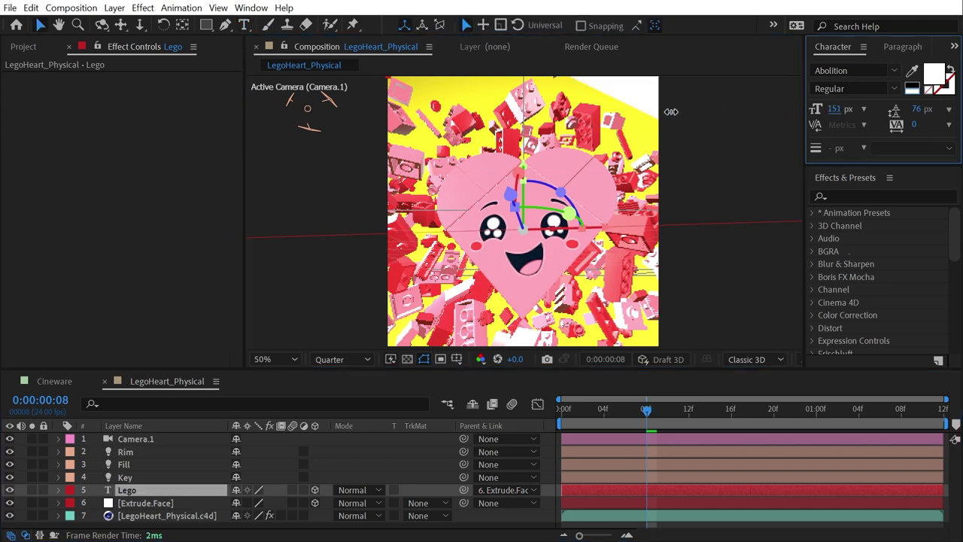
drag(656, 113, 594, 121)
click(727, 90)
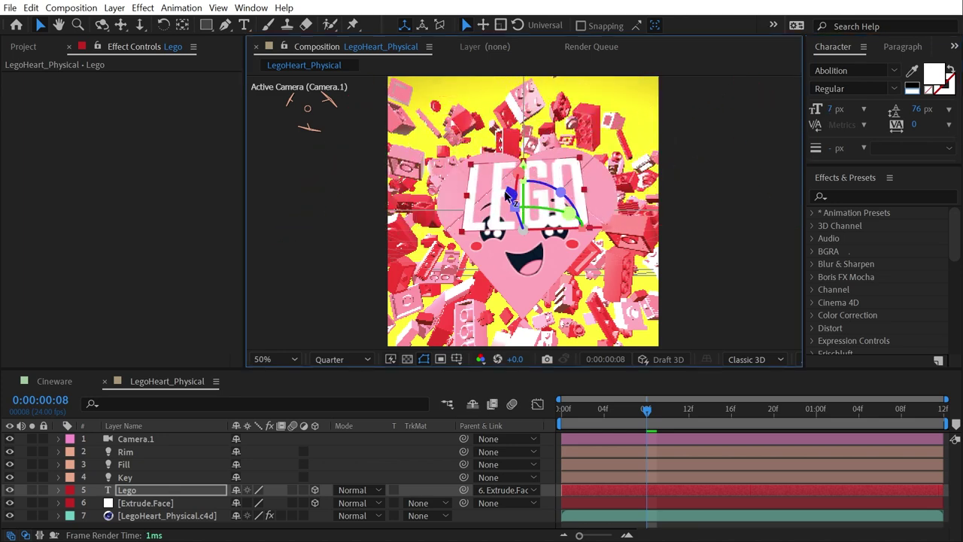
- Preview the animation from the first frame to see the text riding the heart
key(Page_Up)
key(Page_Up)
key(Page_Up)
key(Page_Up)
key(Page_Up)
key(Page_Up)
key(Page_Up)
key(Page_Up)
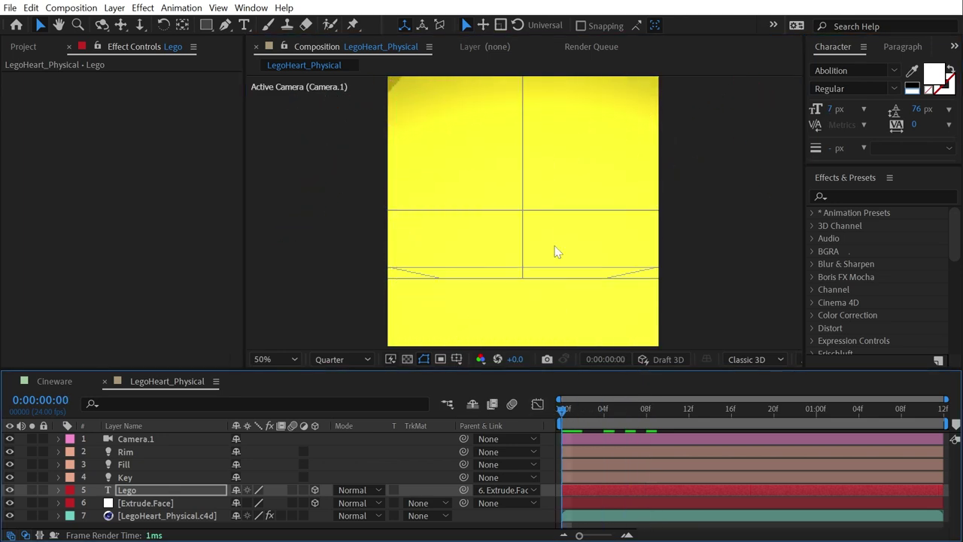
key(space)
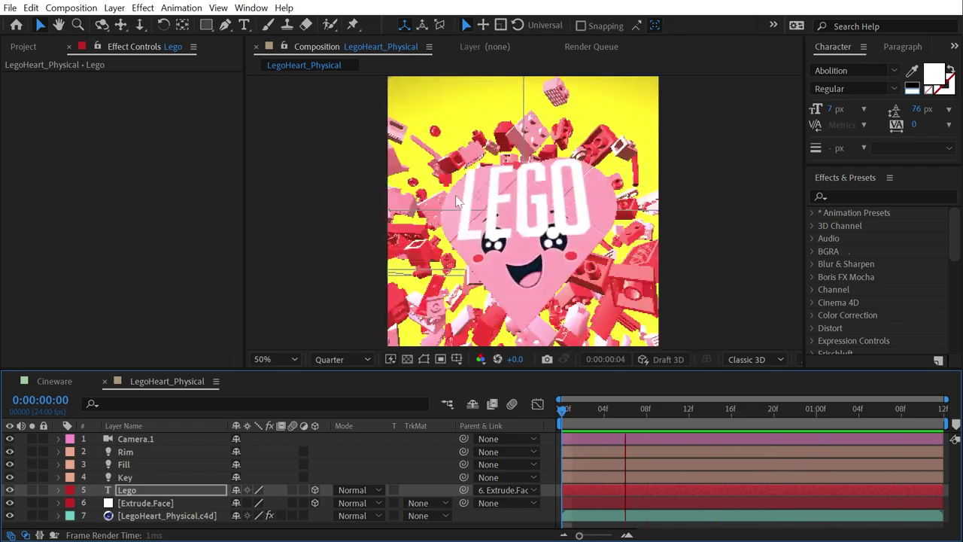
key(space)
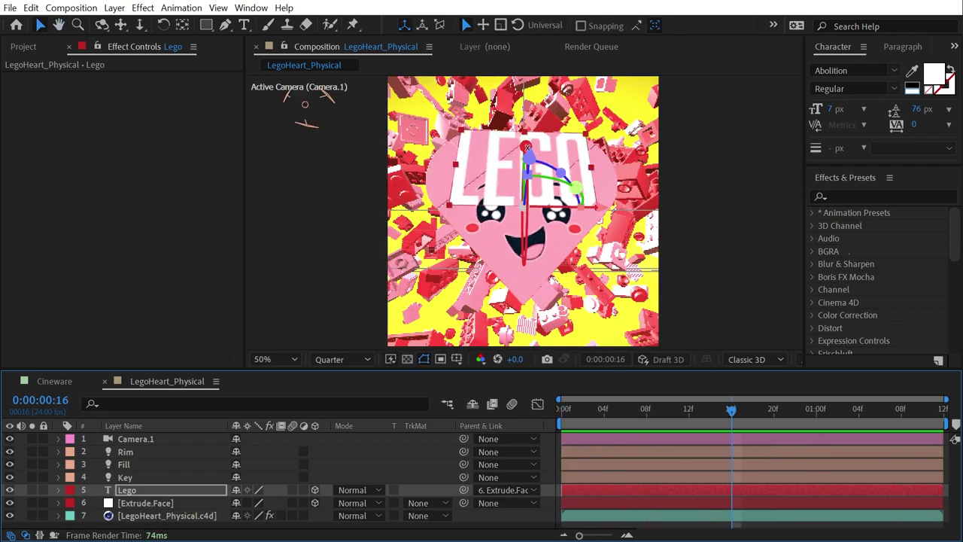
click(527, 146)
- Tilt the LEGO text about 20.8° in 3D, then expand the Cinema 4D layer's Cineware settings
drag(527, 146, 527, 197)
key(ctrl+Down)
key(ctrl+Down)
click(21, 91)
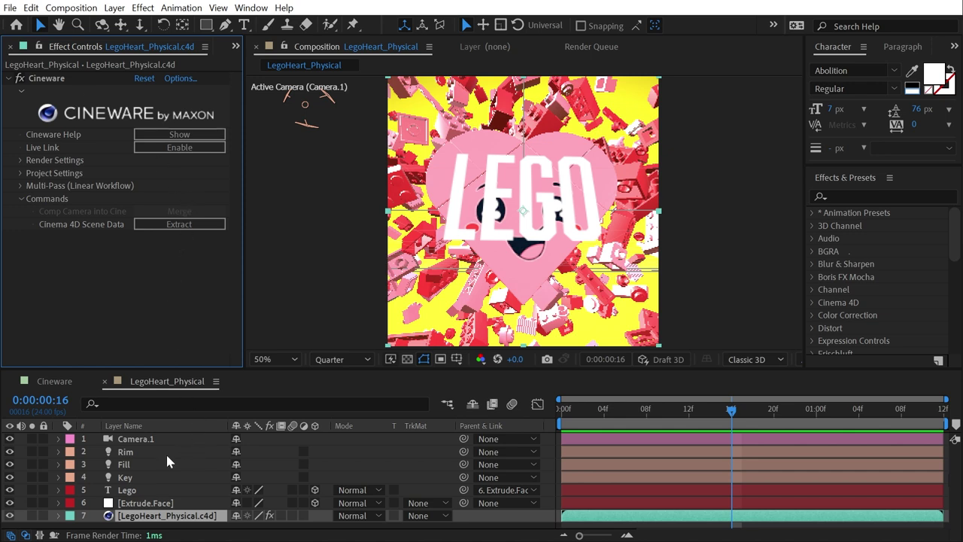
- Delete LegoHeart_Physical.c4d from the project, confirm, and select the Extrude.Face null
click(98, 47)
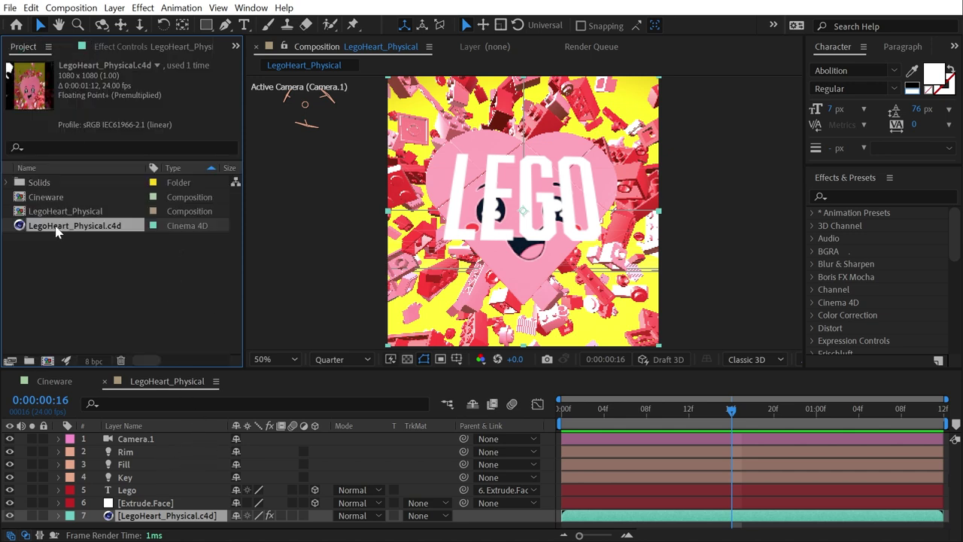
key(Delete)
key(Return)
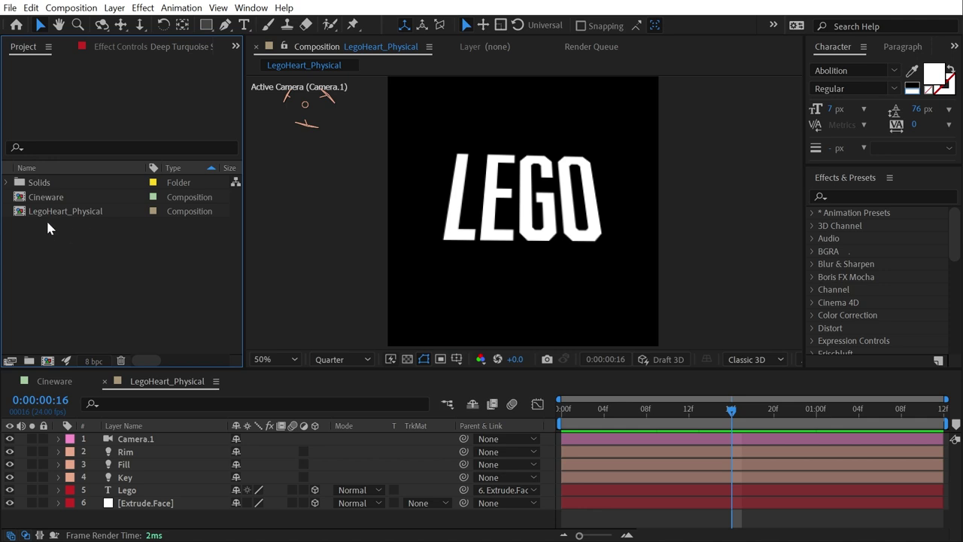
click(146, 503)
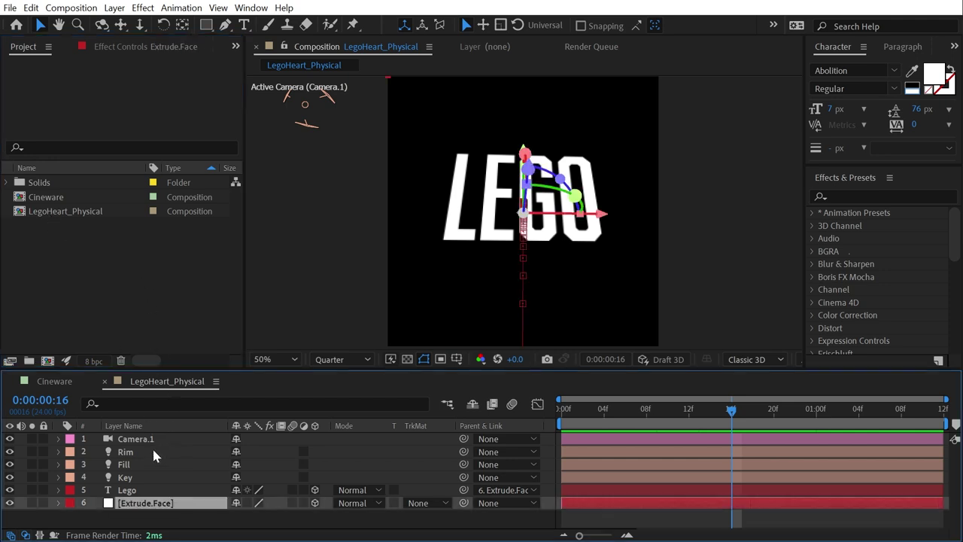